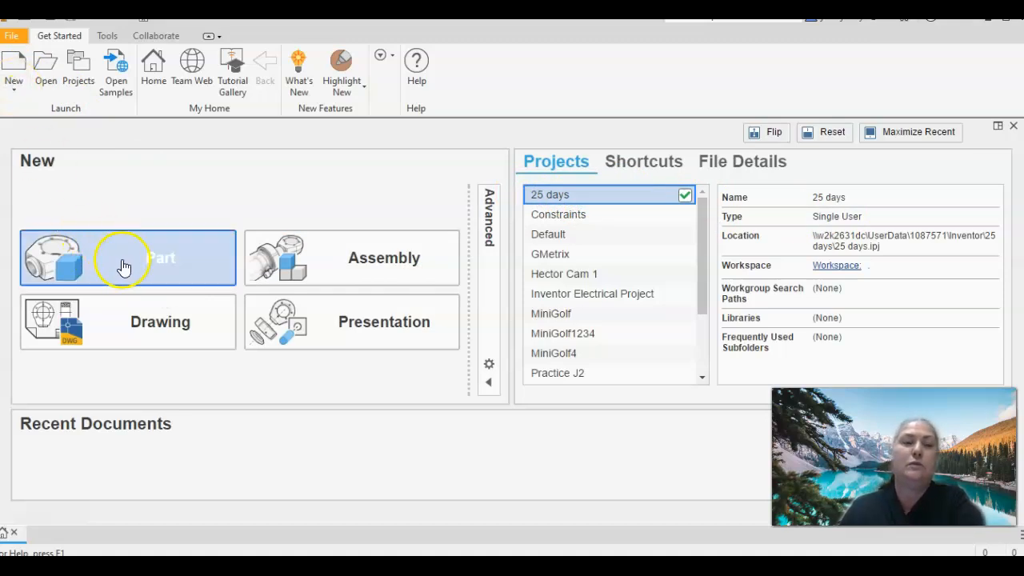
Create a new part and resize the program window so the whole interface fits on the display
{"action": "left_click", "coordinate": [178, 267]}
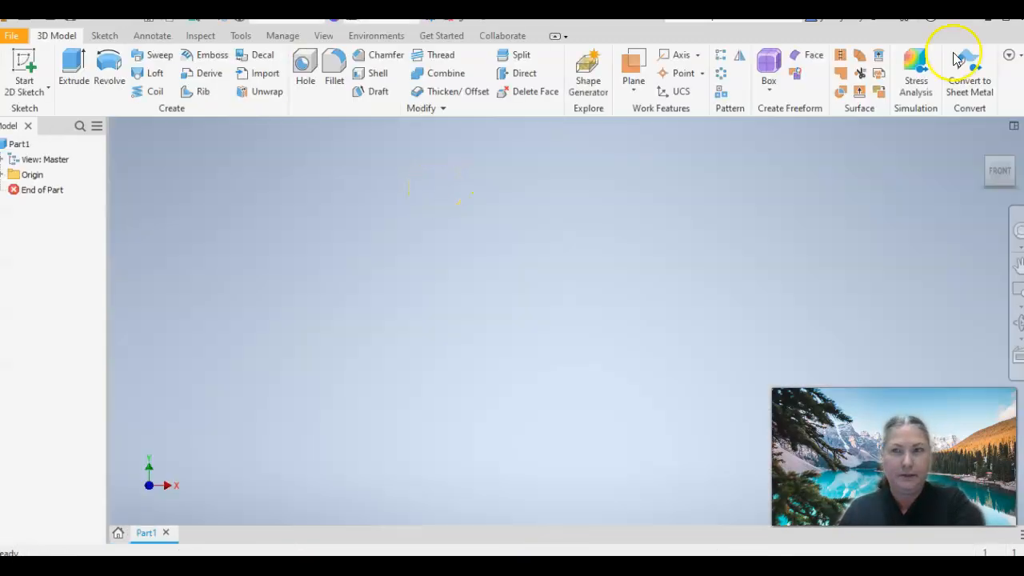
{"action": "left_click", "coordinate": [1010, 31]}
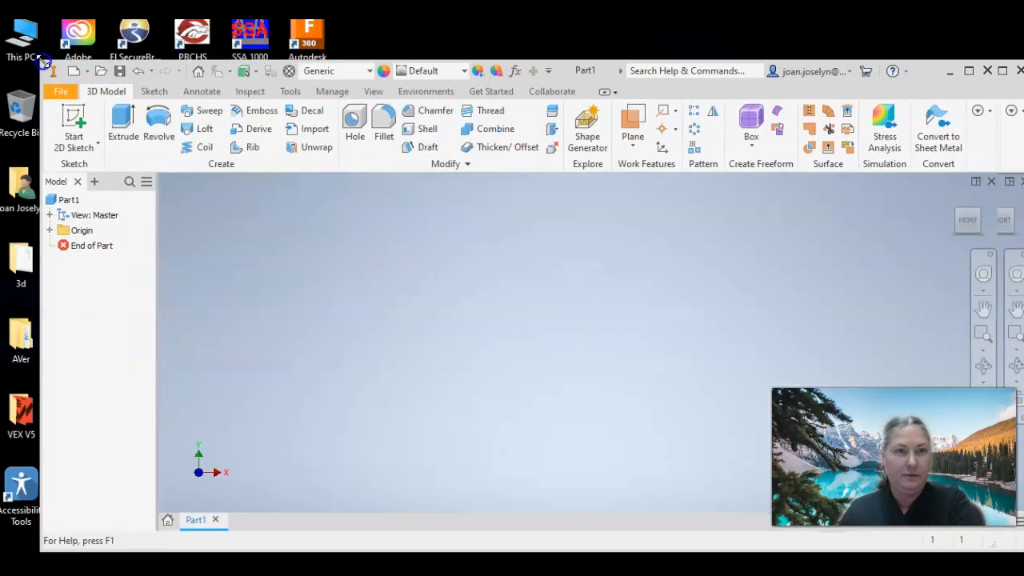
{"action": "left_click_drag", "start_coordinate": [42, 61], "coordinate": [7, 27]}
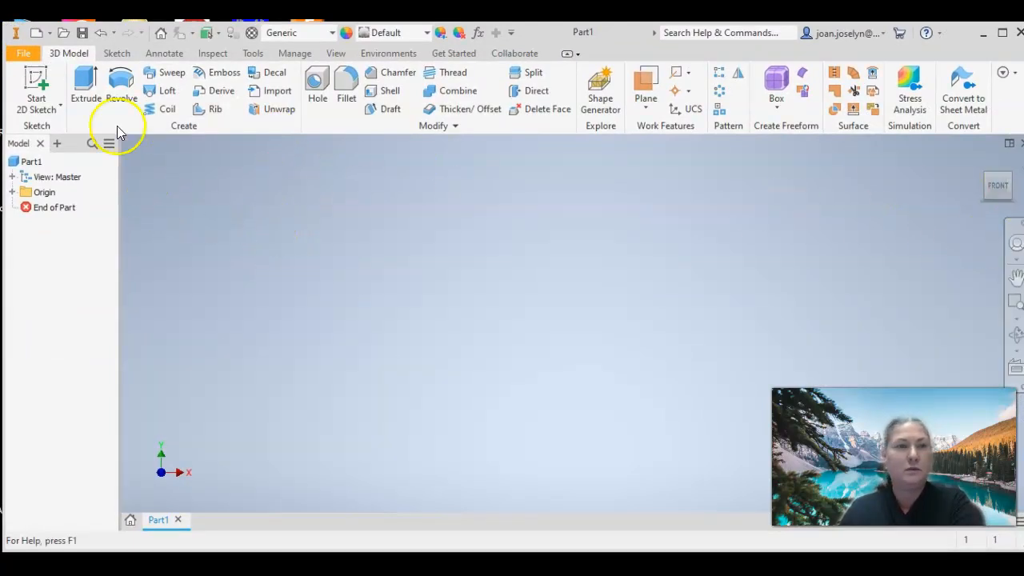
Start a 2D sketch on the front XY origin plane
{"action": "left_click", "coordinate": [38, 80]}
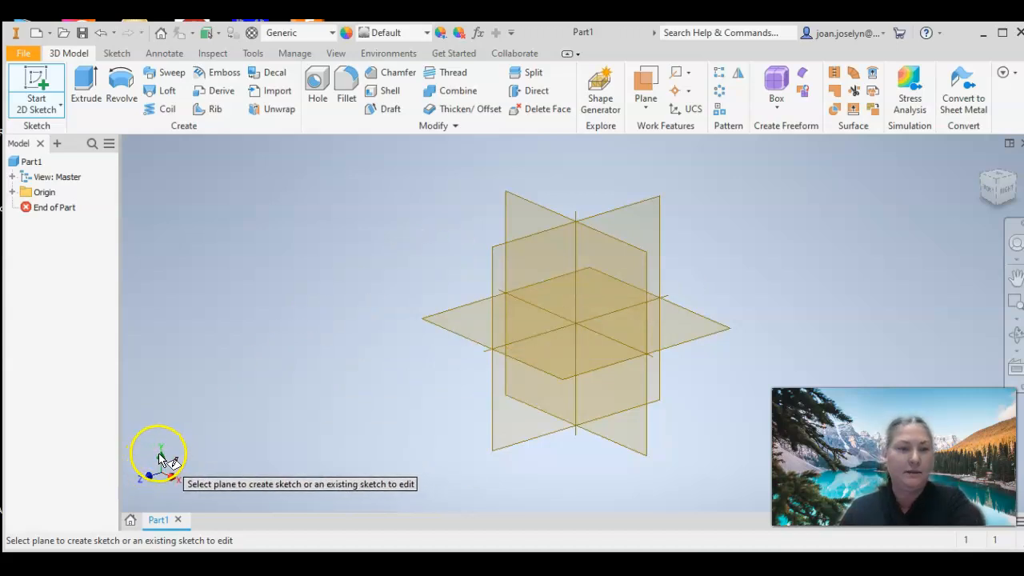
{"action": "left_click", "coordinate": [536, 216]}
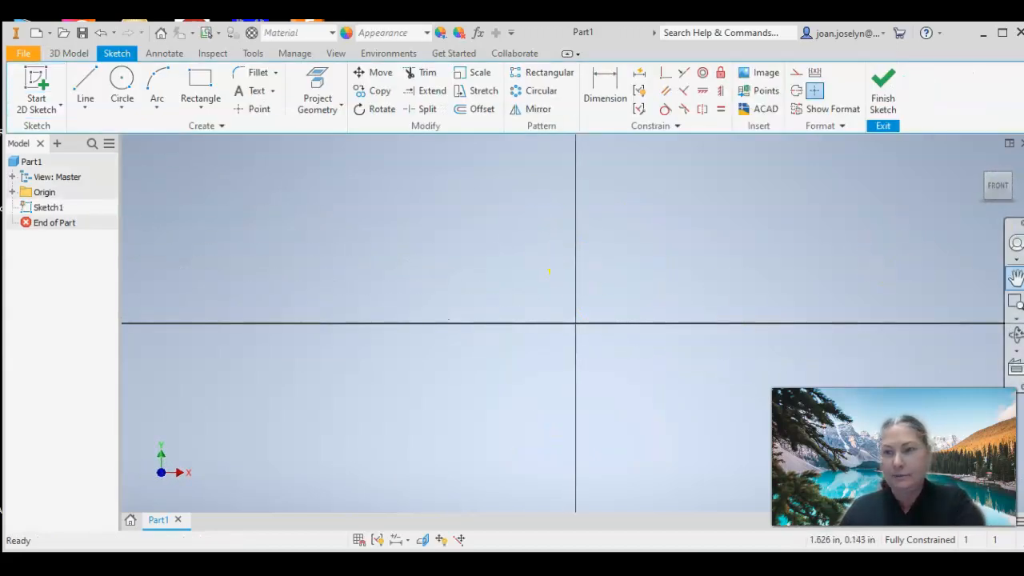
{"action": "left_click", "coordinate": [1015, 277]}
{"action": "mouse_move", "coordinate": [805, 245]}
{"action": "left_mouse_down"}
{"action": "mouse_move", "coordinate": [549, 321]}
{"action": "mouse_move", "coordinate": [532, 352]}
{"action": "left_mouse_up"}
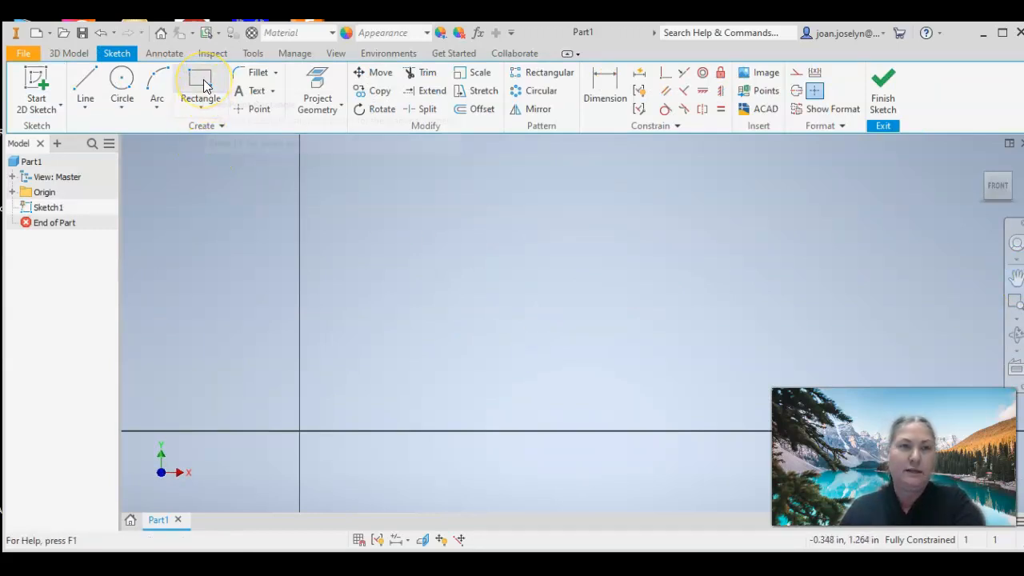
Draw a two-point rectangle from the origin, 5 in wide and 5 in high
{"action": "left_click", "coordinate": [202, 106]}
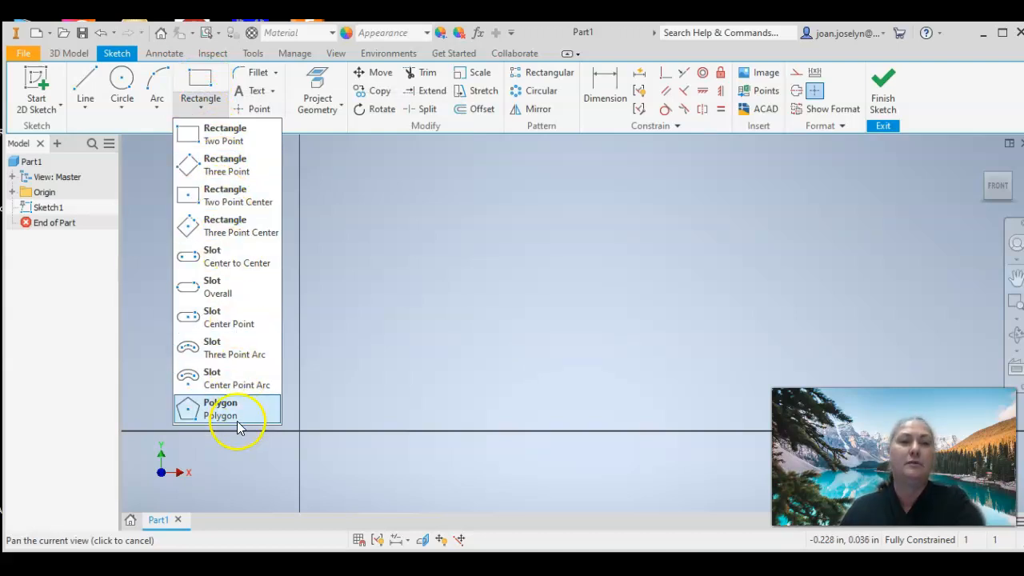
{"action": "left_click", "coordinate": [203, 80]}
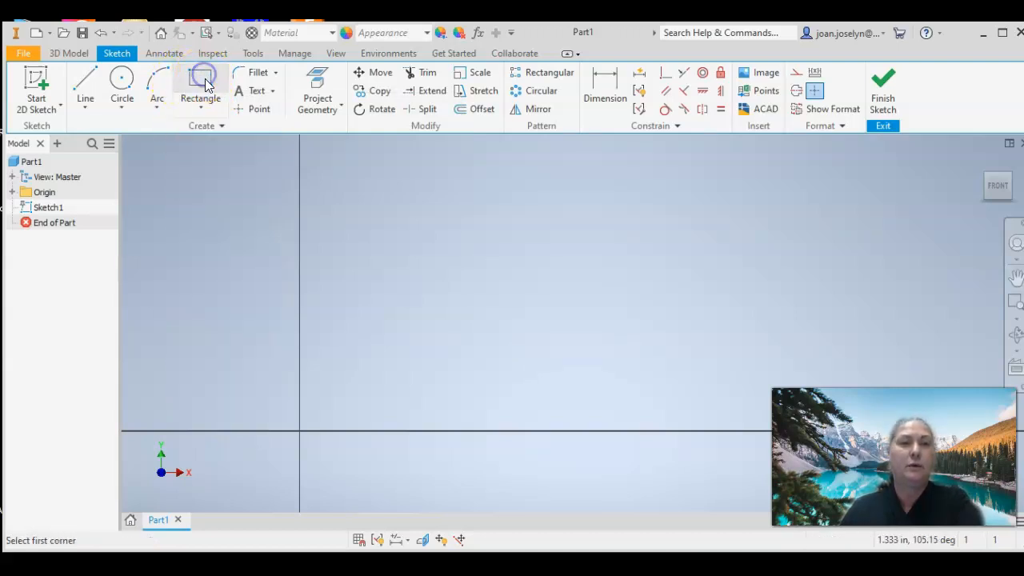
{"action": "left_click", "coordinate": [301, 432]}
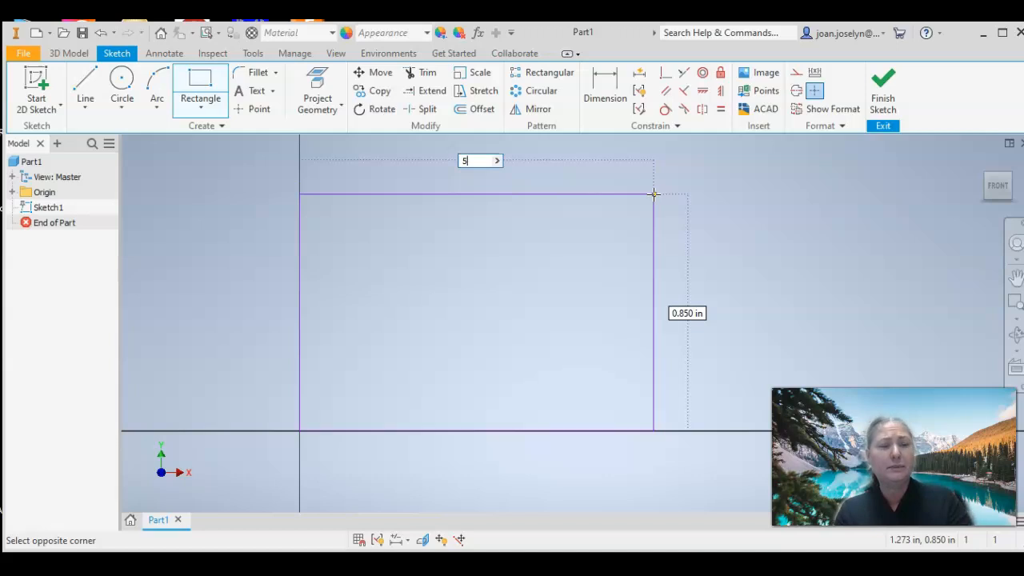
{"action": "key", "text": "Tab"}
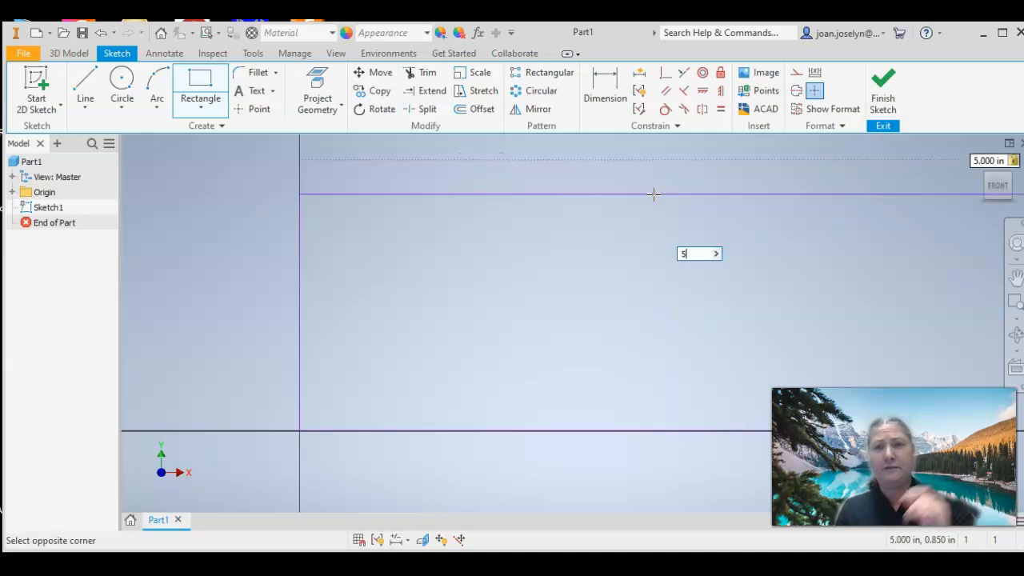
{"action": "key", "text": "Return"}
{"action": "scroll", "coordinate": [625, 286], "scroll_direction": "up", "scroll_amount": 5}
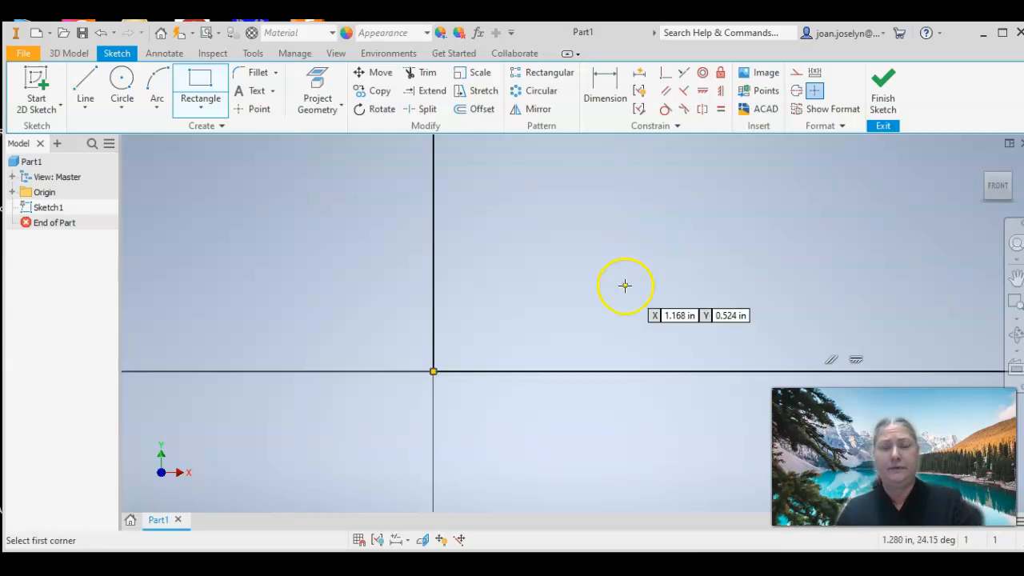
{"action": "left_click", "coordinate": [1015, 279]}
{"action": "mouse_move", "coordinate": [935, 221]}
{"action": "left_mouse_down"}
{"action": "mouse_move", "coordinate": [693, 290]}
{"action": "mouse_move", "coordinate": [702, 359]}
{"action": "left_mouse_up"}
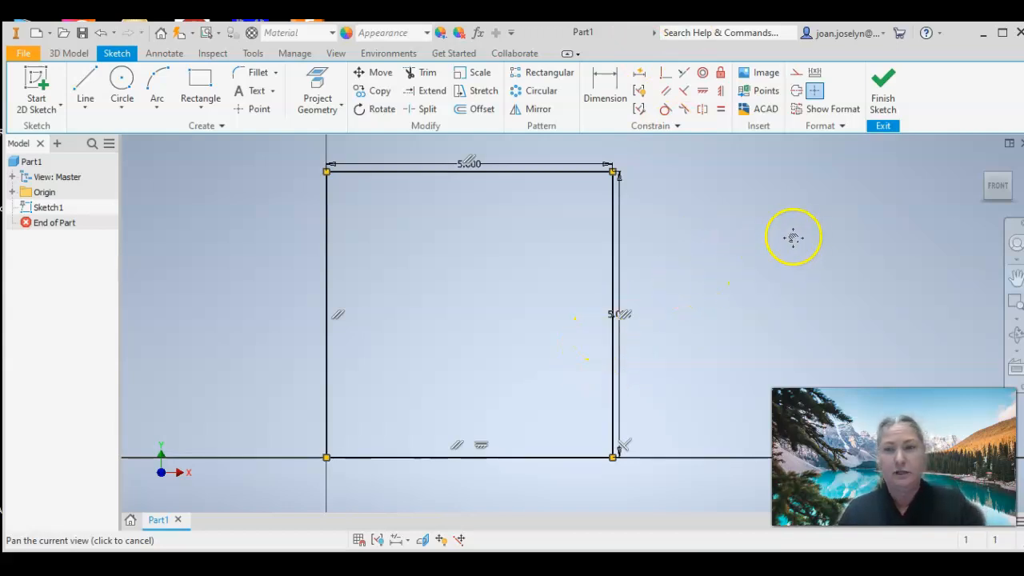
{"action": "key", "text": "r"}
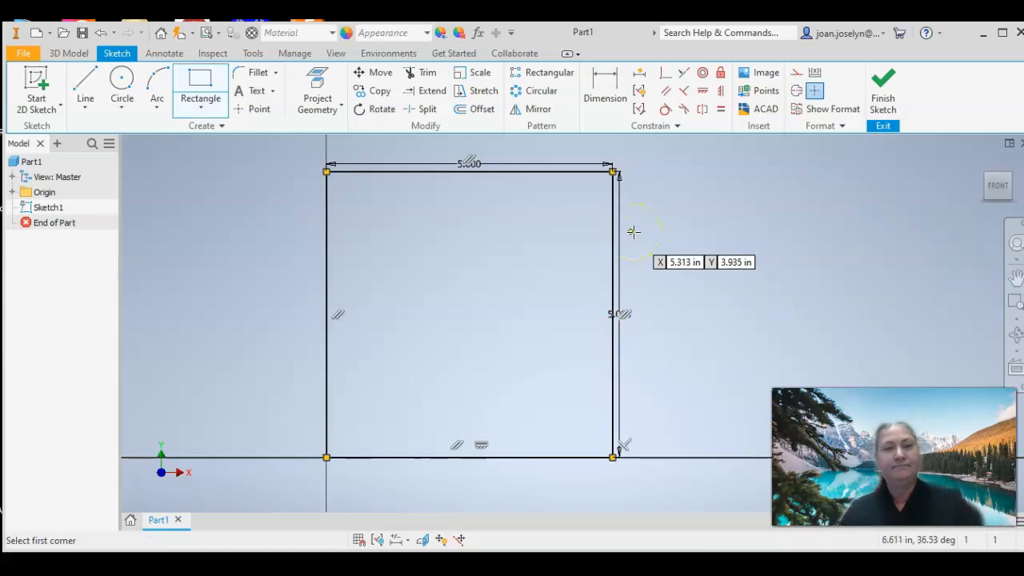
{"action": "key", "text": "Escape"}
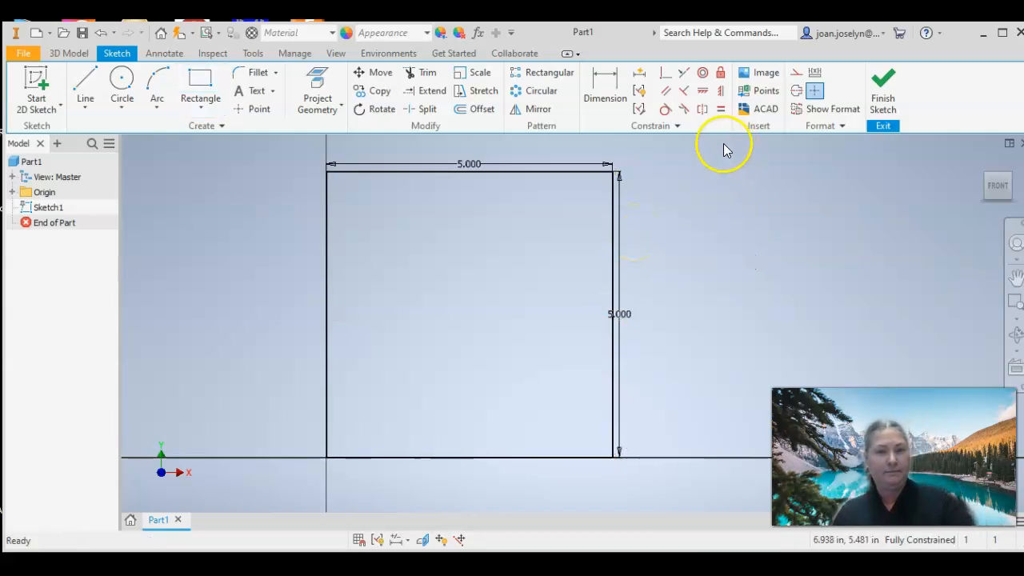
Finish the sketch and extrude the square profile by 4 in
{"action": "left_click", "coordinate": [886, 86]}
{"action": "left_click", "coordinate": [984, 164]}
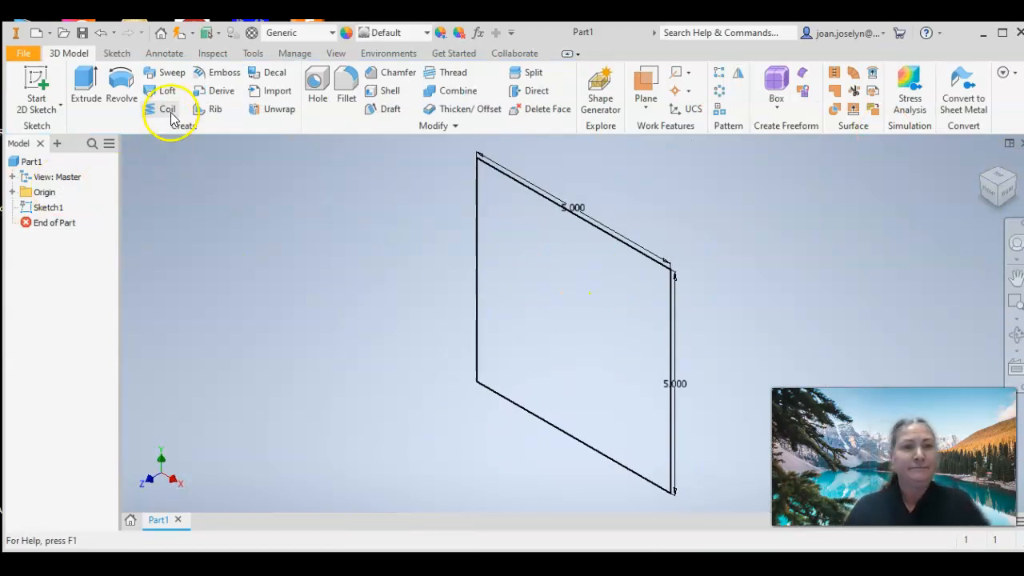
{"action": "left_click", "coordinate": [91, 84]}
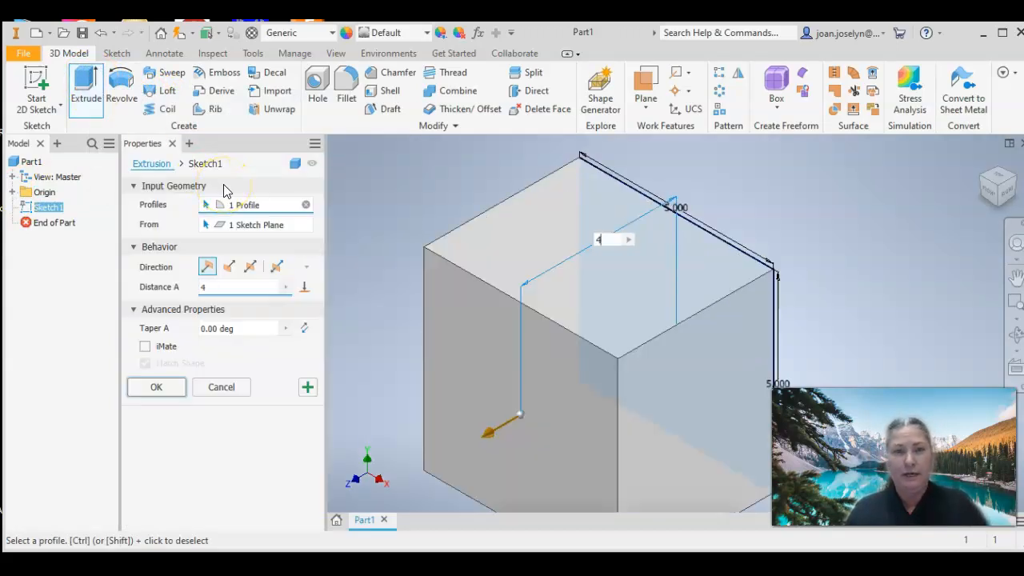
{"action": "scroll", "coordinate": [463, 280], "scroll_direction": "down", "scroll_amount": 5}
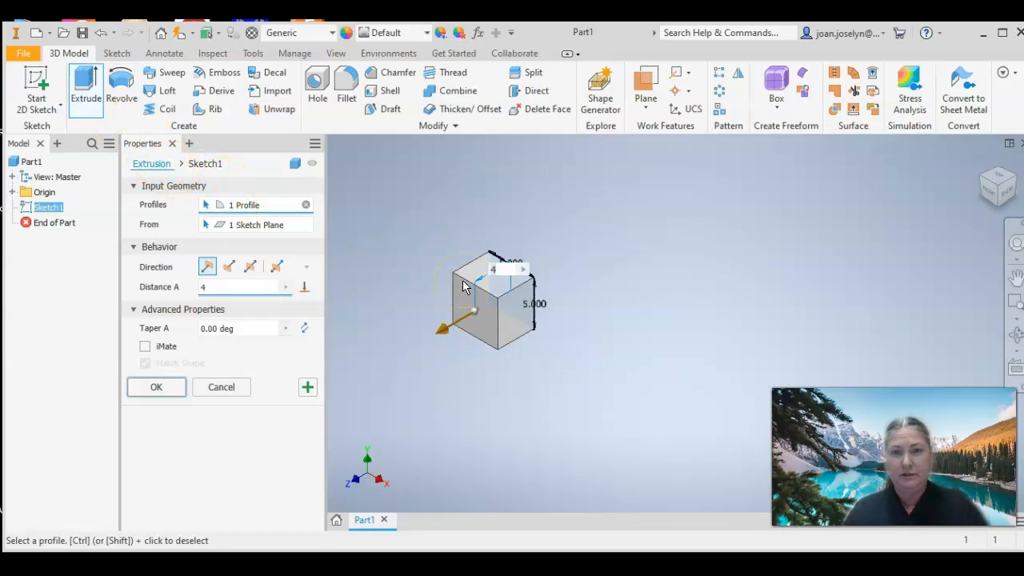
{"action": "scroll", "coordinate": [462, 280], "scroll_direction": "up", "scroll_amount": 4}
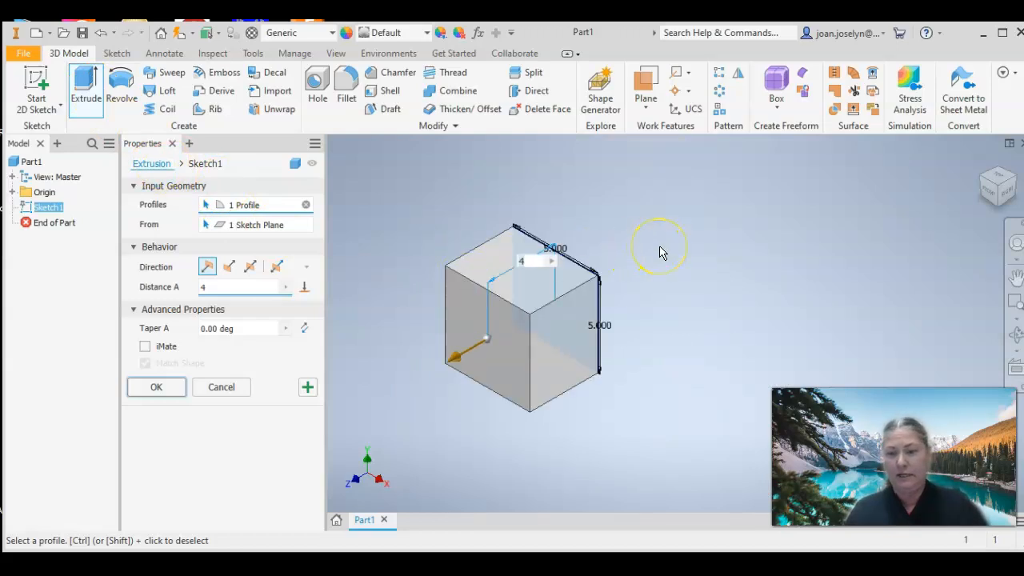
{"action": "key", "text": "Return"}
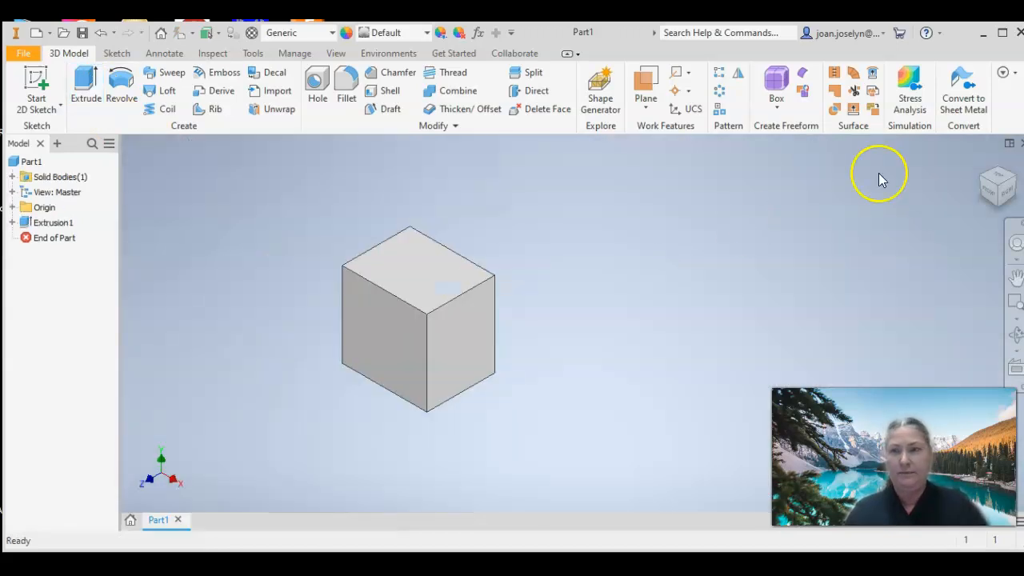
Shell the box with a 0.25 in wall thickness, removing its front face
{"action": "left_click", "coordinate": [983, 163]}
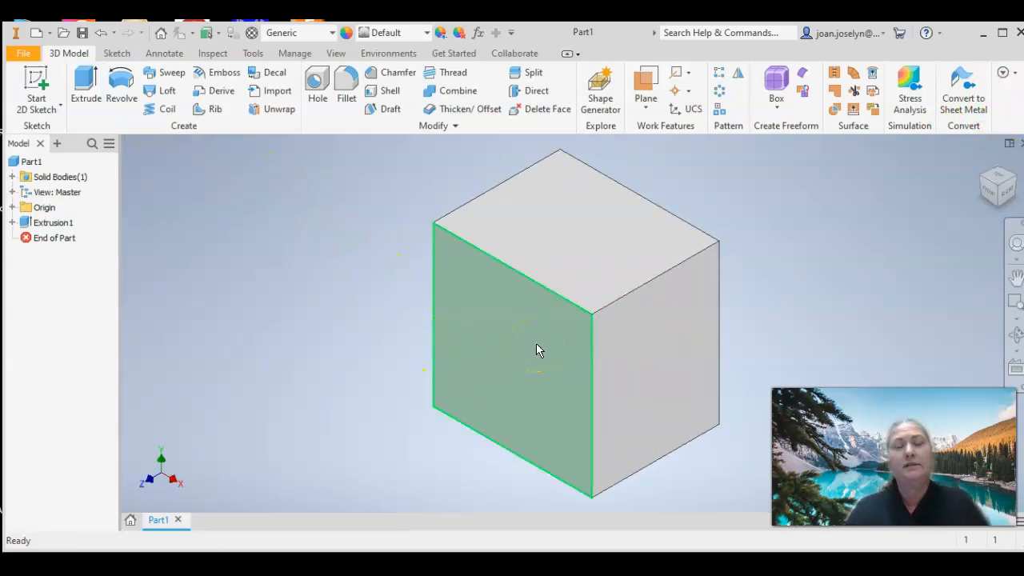
{"action": "left_click", "coordinate": [560, 371]}
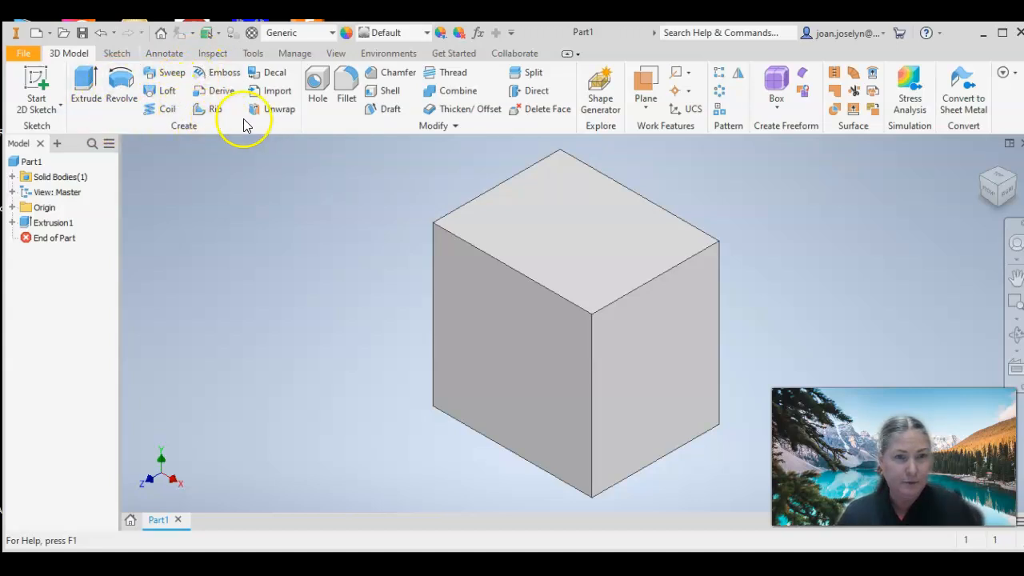
{"action": "left_click", "coordinate": [457, 128]}
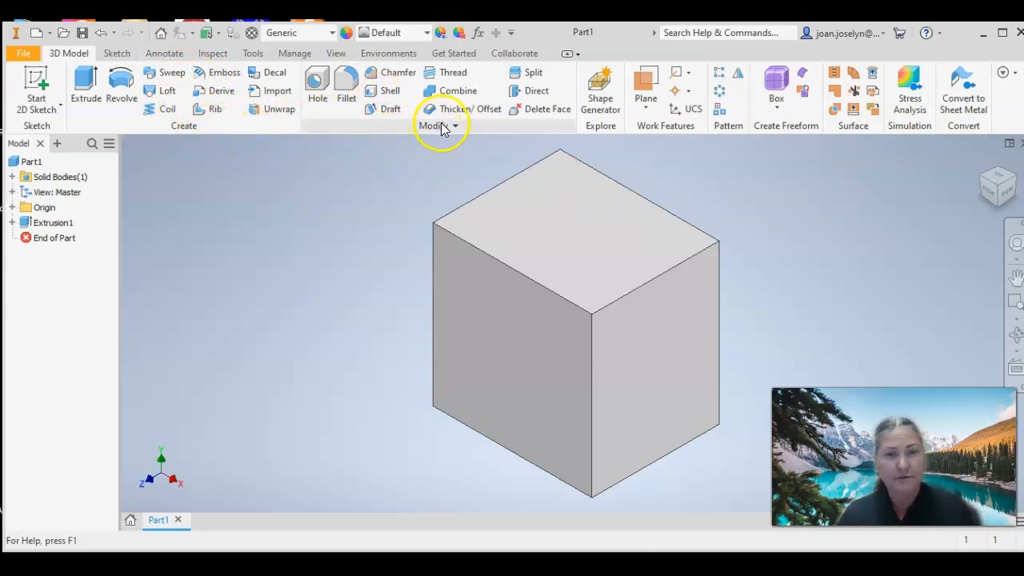
{"action": "left_click", "coordinate": [389, 92]}
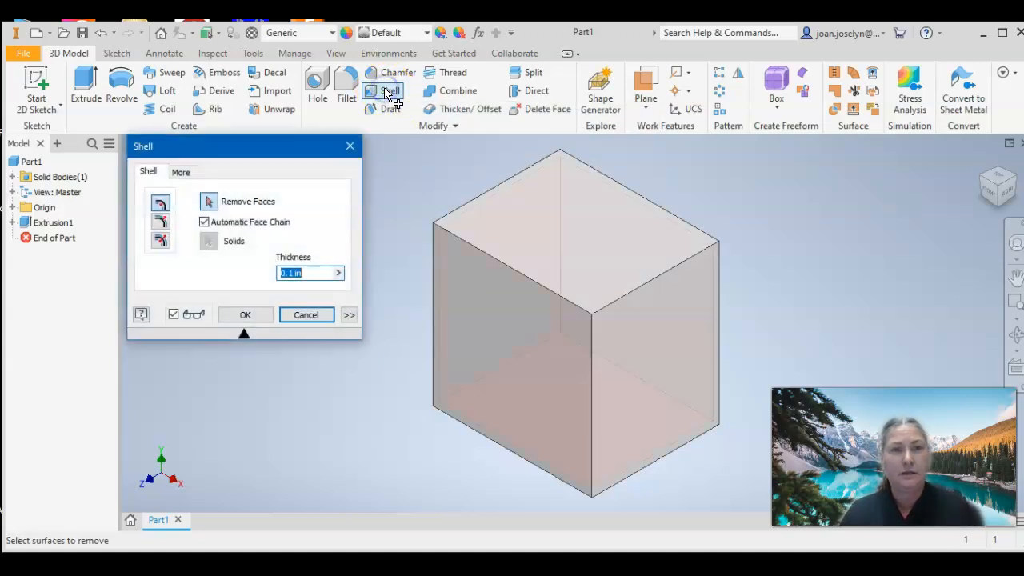
{"action": "left_click", "coordinate": [517, 349]}
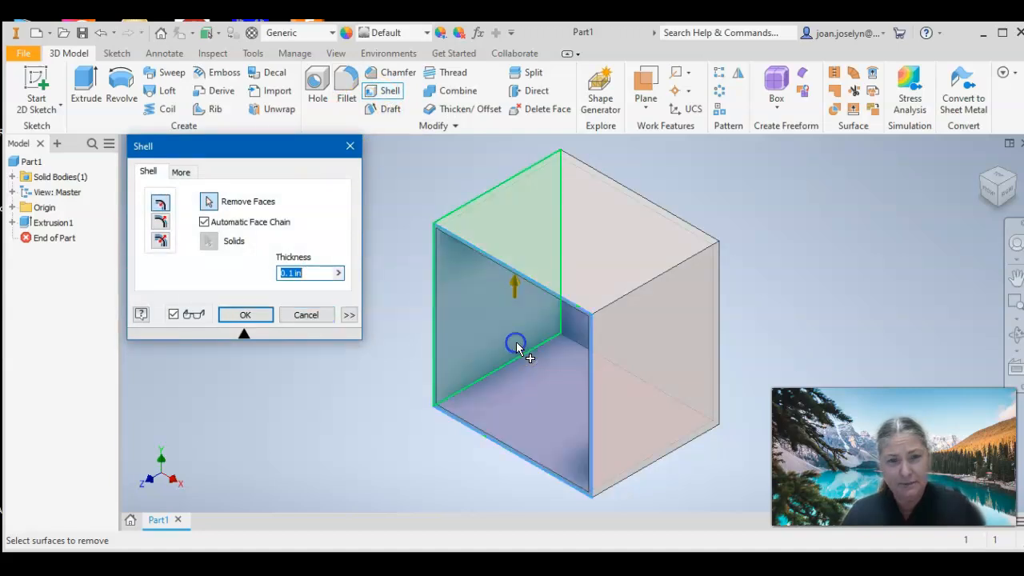
{"action": "left_click", "coordinate": [290, 273]}
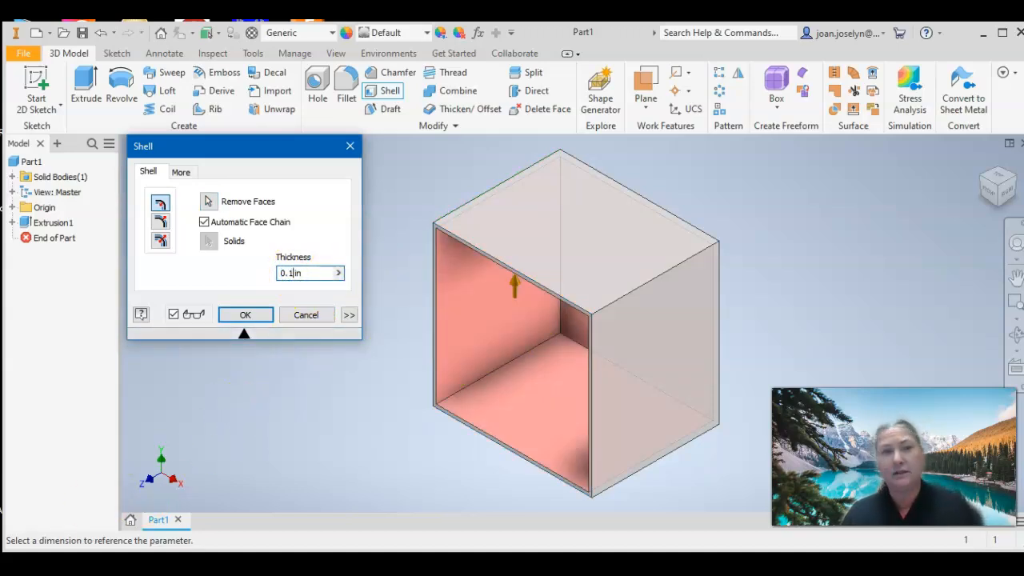
{"action": "type", "text": "25"}
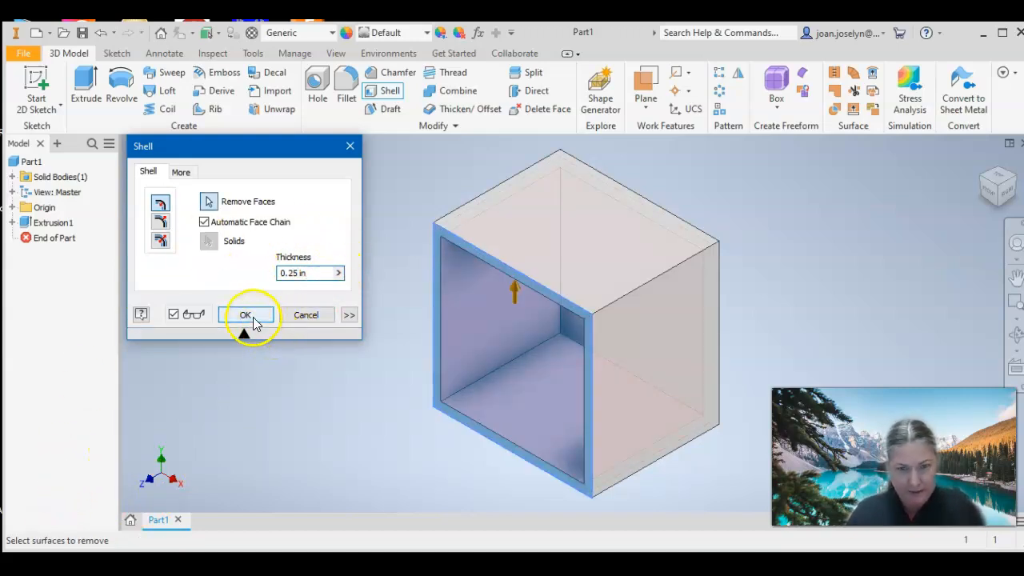
{"action": "left_click", "coordinate": [253, 320]}
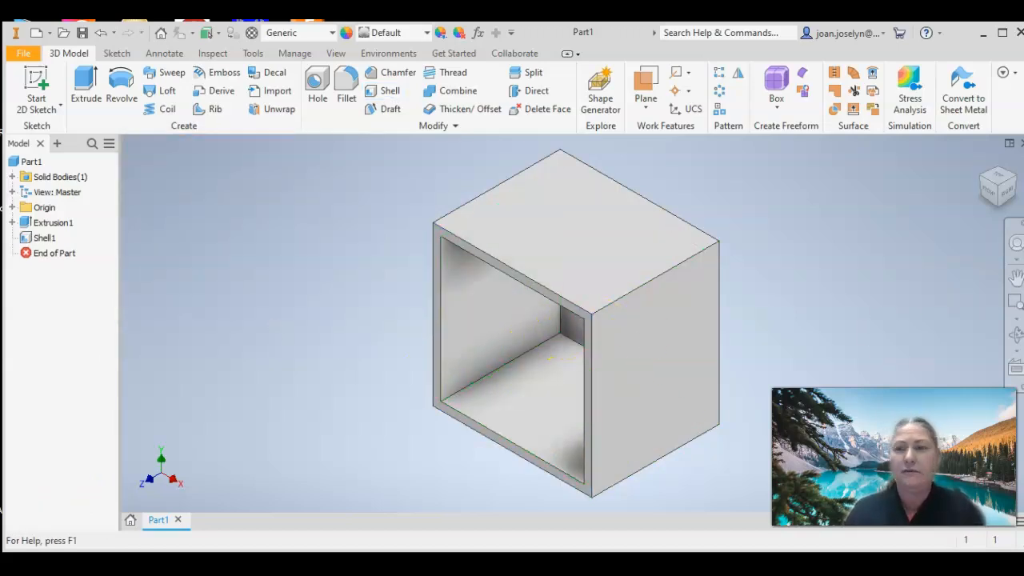
{"action": "left_click", "coordinate": [1005, 336]}
{"action": "left_click_drag", "start_coordinate": [533, 392], "coordinate": [530, 354]}
{"action": "key", "text": "Escape"}
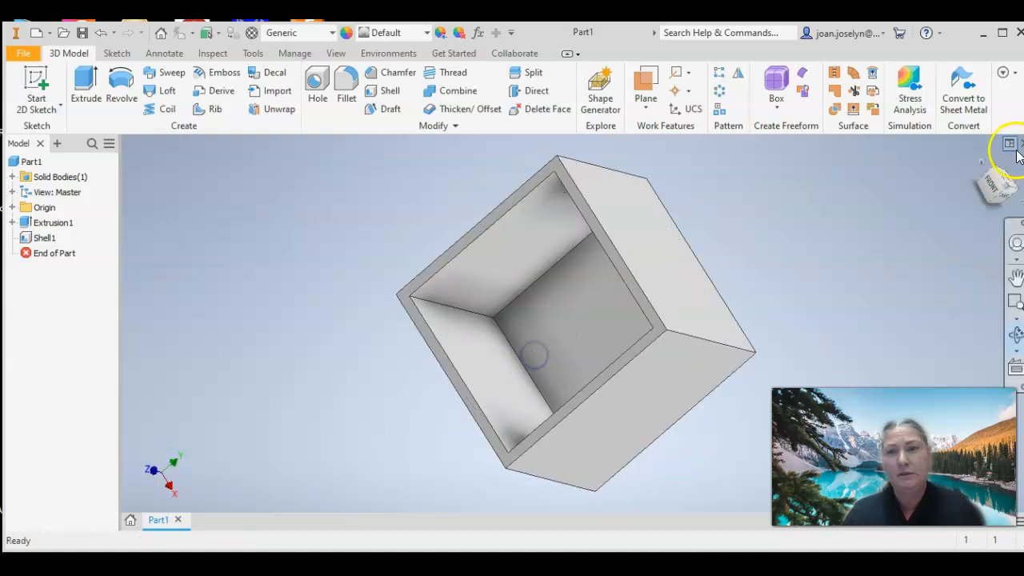
{"action": "left_click", "coordinate": [982, 161]}
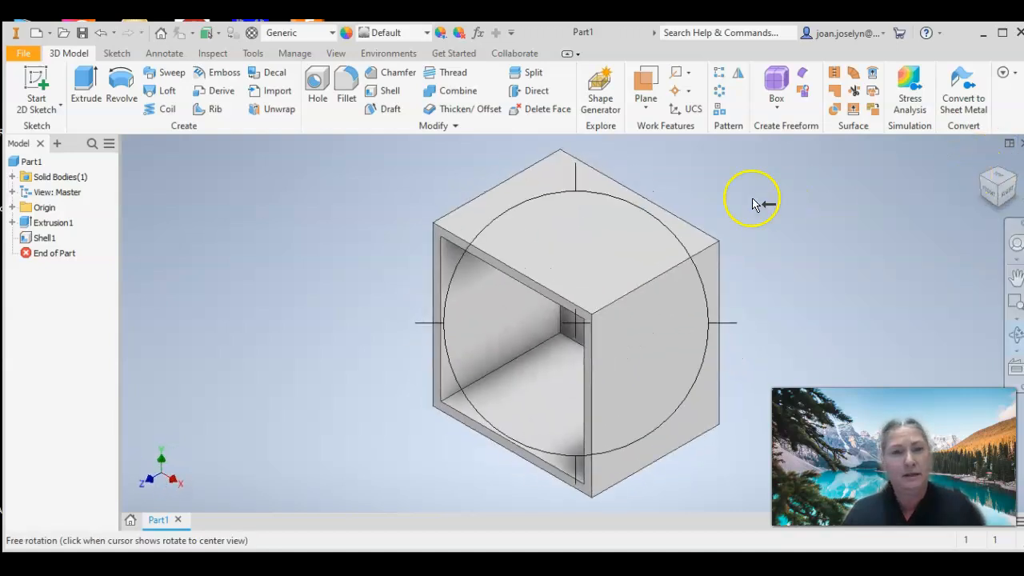
{"action": "key", "text": "Escape"}
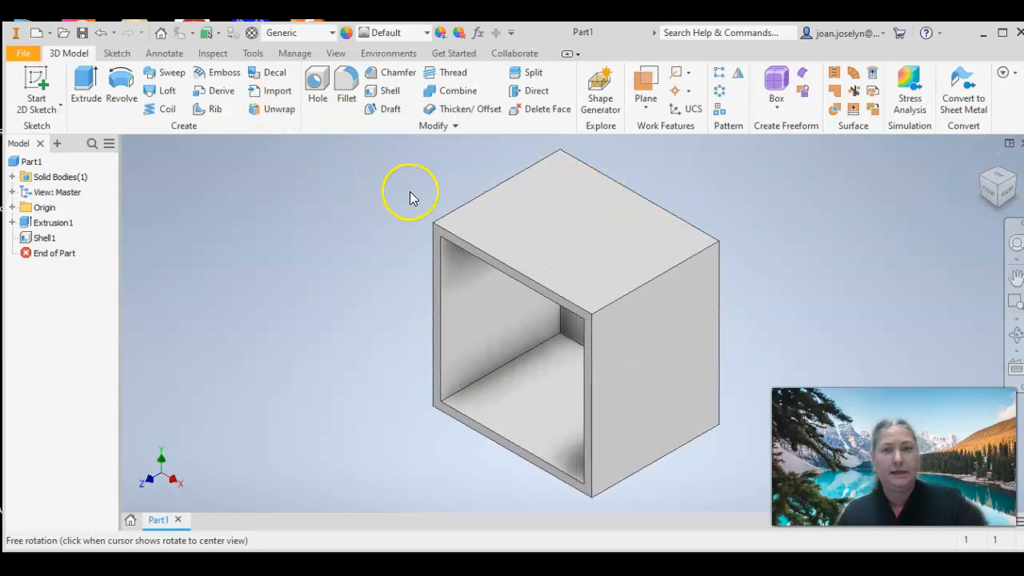
Start a 2D sketch on the top face of the shelled box
{"action": "left_click", "coordinate": [44, 80]}
{"action": "left_click", "coordinate": [588, 232]}
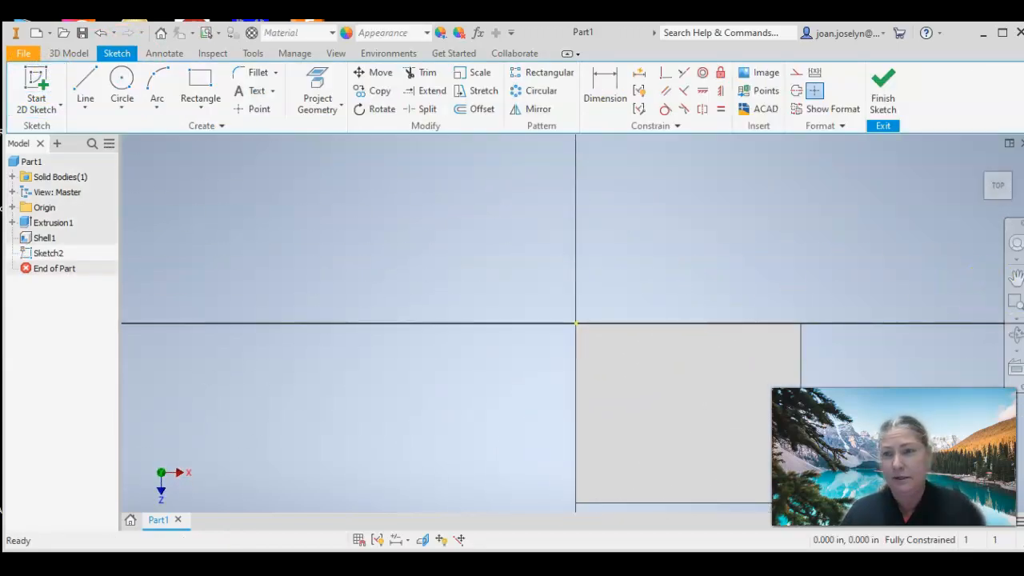
{"action": "left_click", "coordinate": [1015, 276]}
{"action": "left_click_drag", "start_coordinate": [652, 336], "coordinate": [374, 237]}
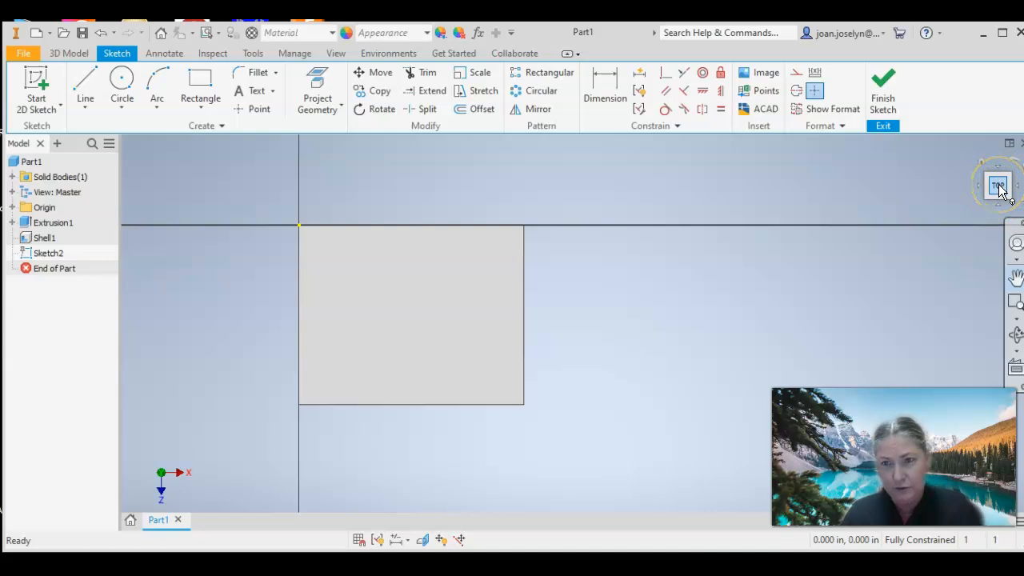
Draw a 0.25 in diameter circle on the top face, centered about 1.15 in from its left edge and near mid-height
{"action": "left_click", "coordinate": [124, 87]}
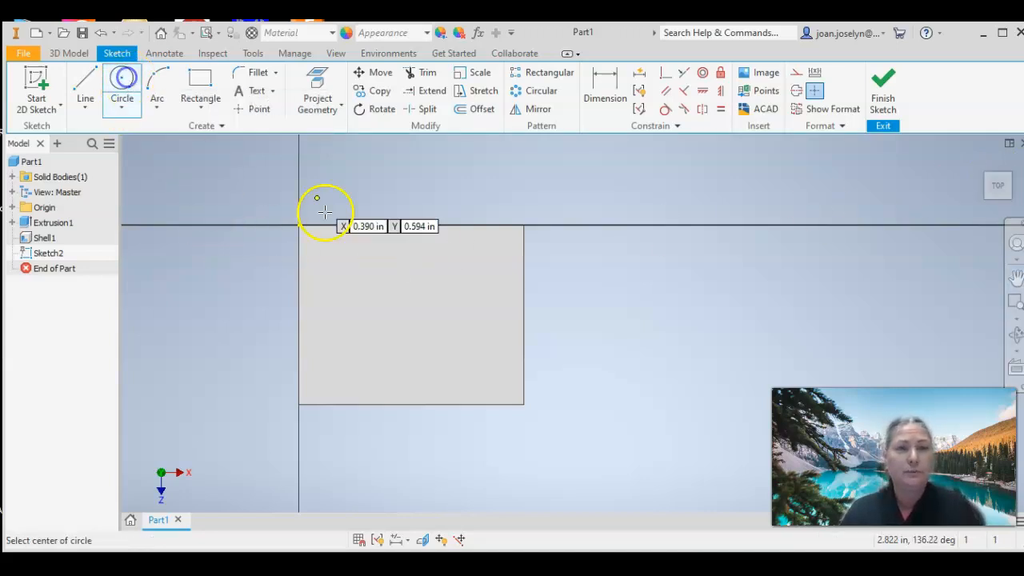
{"action": "left_click", "coordinate": [351, 313]}
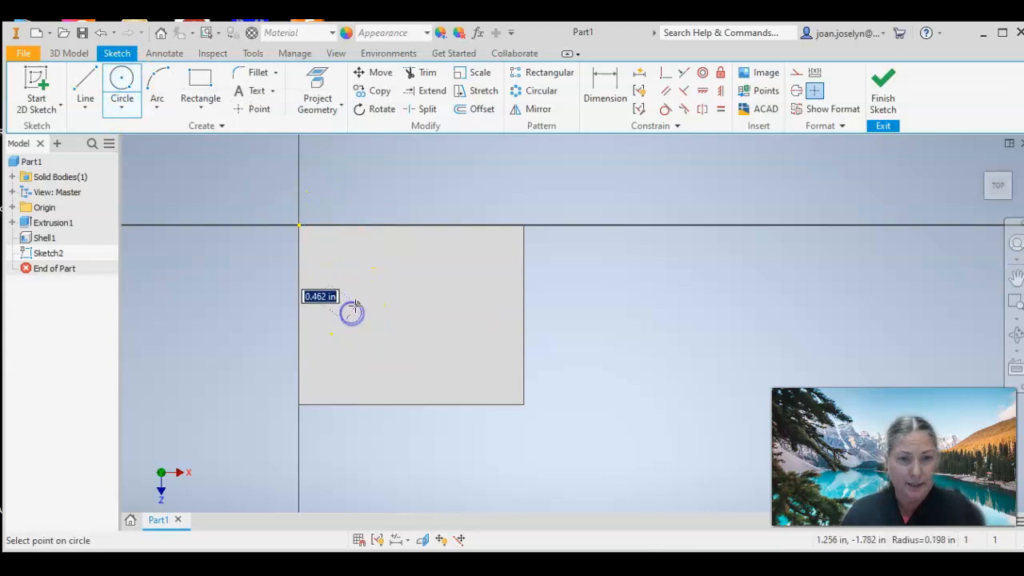
{"action": "type", "text": ".25"}
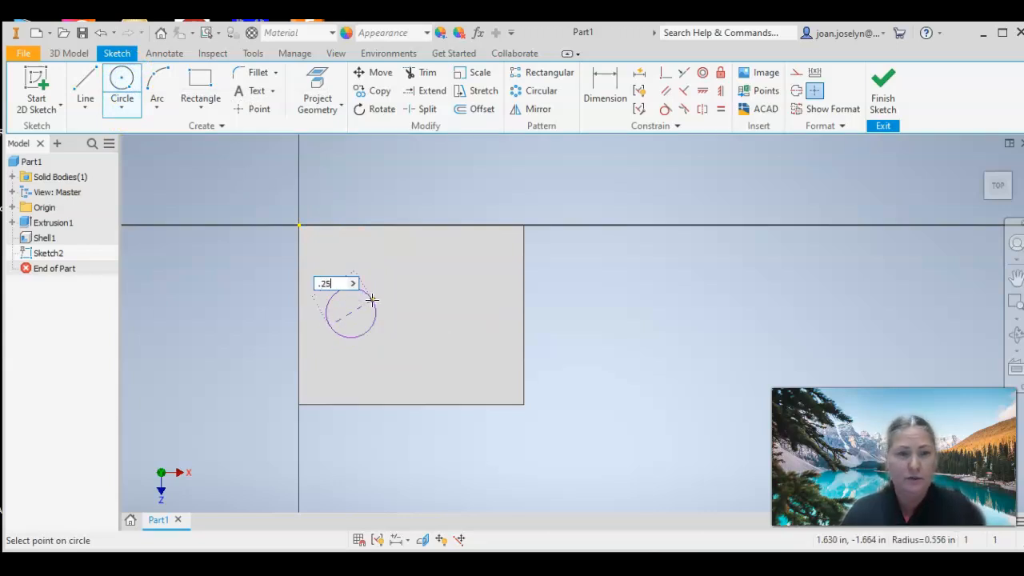
{"action": "key", "text": "Return"}
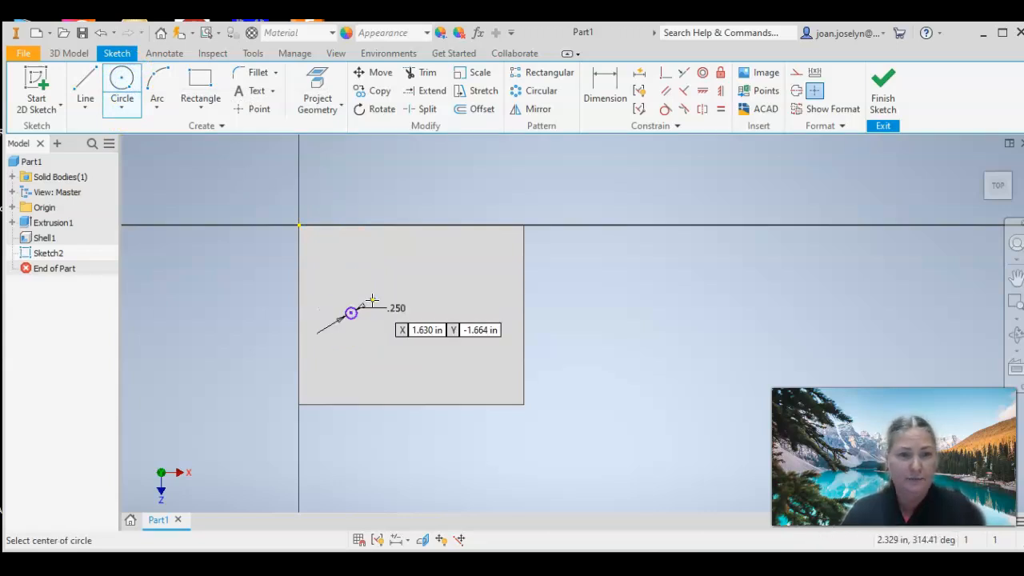
{"action": "left_click", "coordinate": [602, 92]}
{"action": "scroll", "coordinate": [713, 396], "scroll_direction": "up", "scroll_amount": 2}
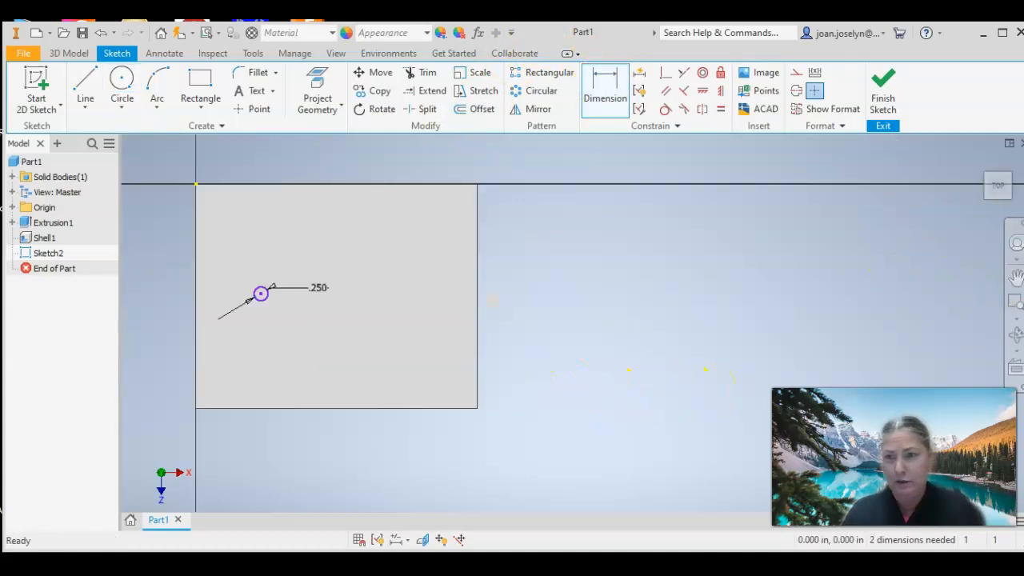
{"action": "left_click", "coordinate": [1015, 277]}
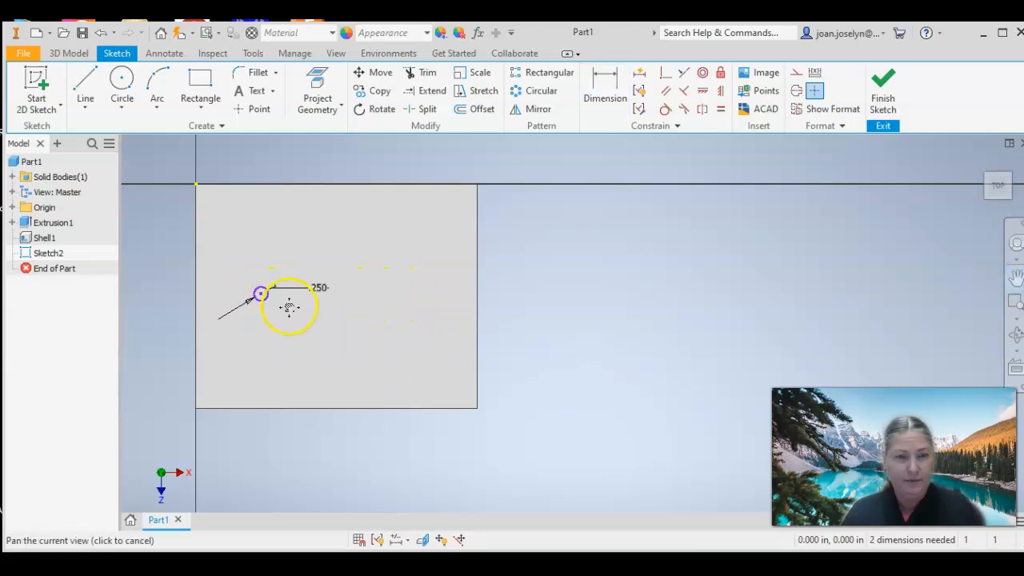
{"action": "left_click_drag", "start_coordinate": [289, 308], "coordinate": [471, 332]}
{"action": "scroll", "coordinate": [473, 332], "scroll_direction": "up", "scroll_amount": 4}
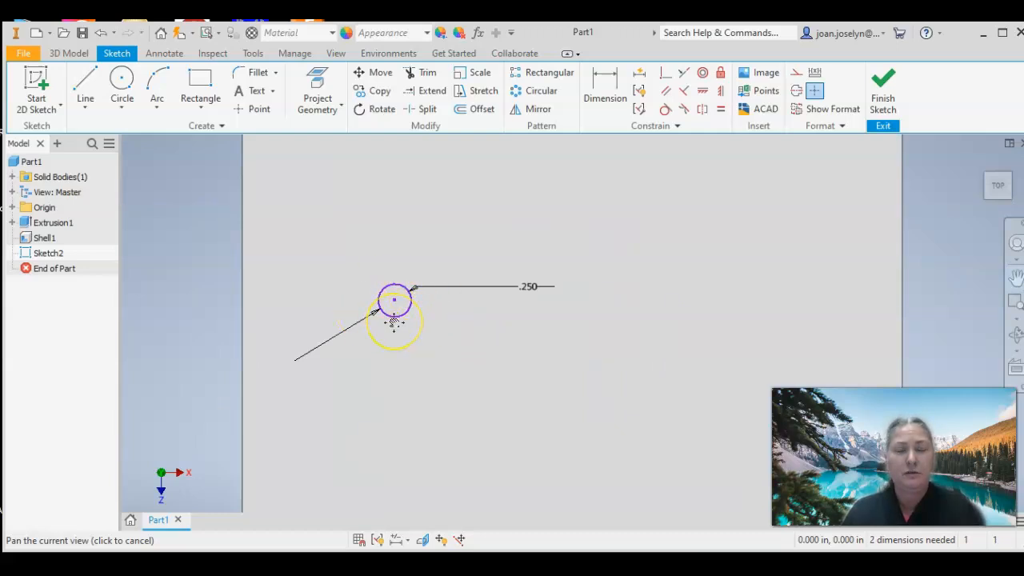
{"action": "scroll", "coordinate": [395, 323], "scroll_direction": "up", "scroll_amount": 4}
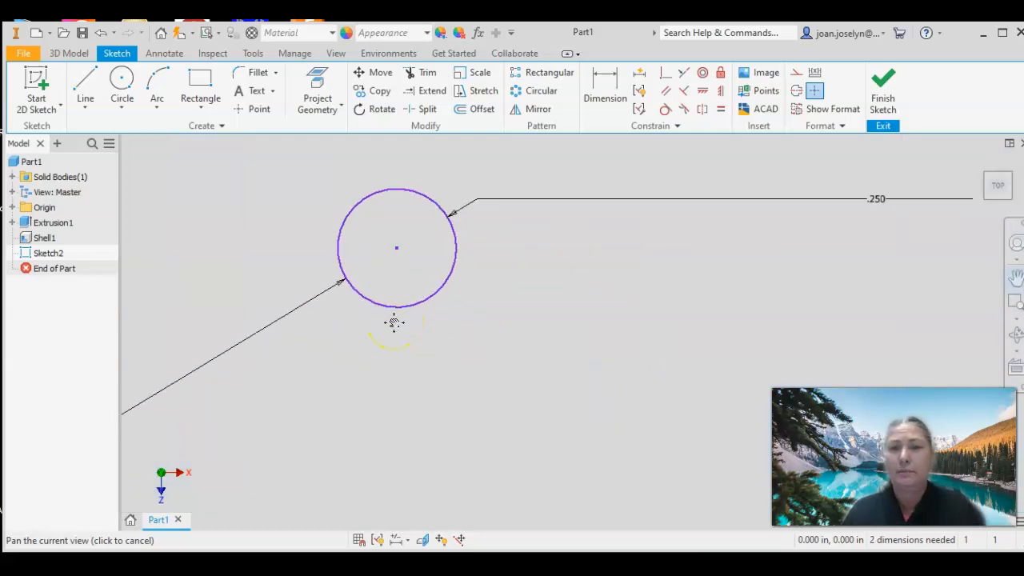
{"action": "scroll", "coordinate": [394, 322], "scroll_direction": "down", "scroll_amount": 8}
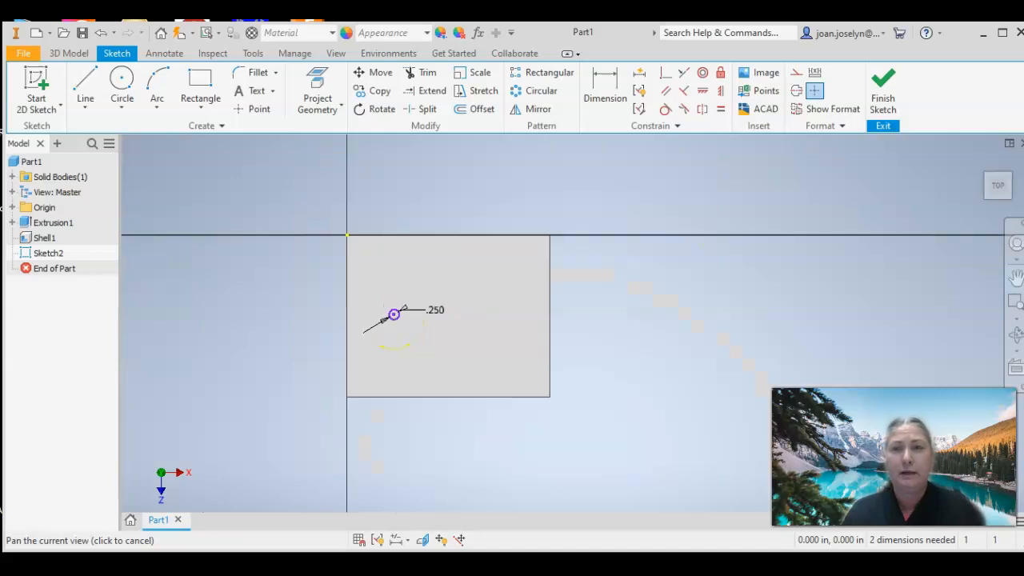
{"action": "scroll", "coordinate": [956, 267], "scroll_direction": "up", "scroll_amount": 1}
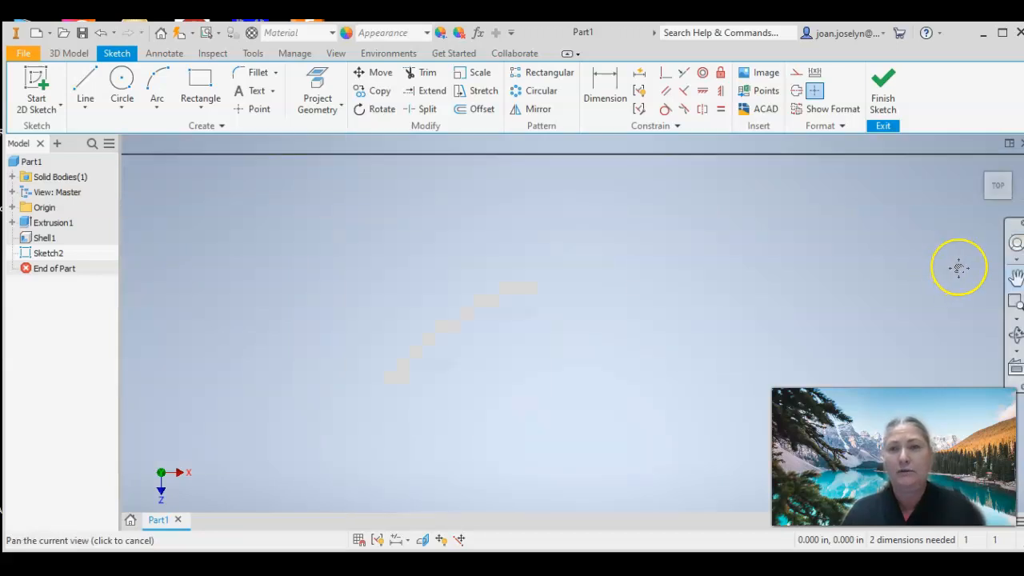
{"action": "scroll", "coordinate": [960, 268], "scroll_direction": "down", "scroll_amount": 2}
{"action": "left_click", "coordinate": [588, 304]}
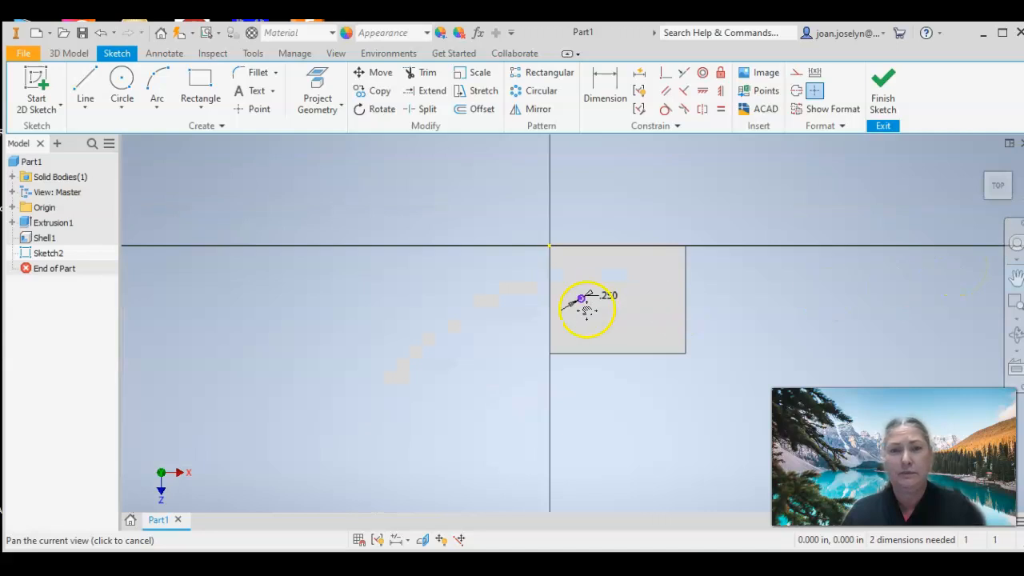
{"action": "scroll", "coordinate": [585, 303], "scroll_direction": "up", "scroll_amount": 5}
{"action": "scroll", "coordinate": [568, 300], "scroll_direction": "down", "scroll_amount": 2}
{"action": "mouse_move", "coordinate": [754, 238]}
{"action": "left_mouse_down"}
{"action": "mouse_move", "coordinate": [697, 313]}
{"action": "mouse_move", "coordinate": [669, 274]}
{"action": "left_mouse_up"}
Try to dimension the circle's center from the left edge of the top face
{"action": "left_click", "coordinate": [605, 86]}
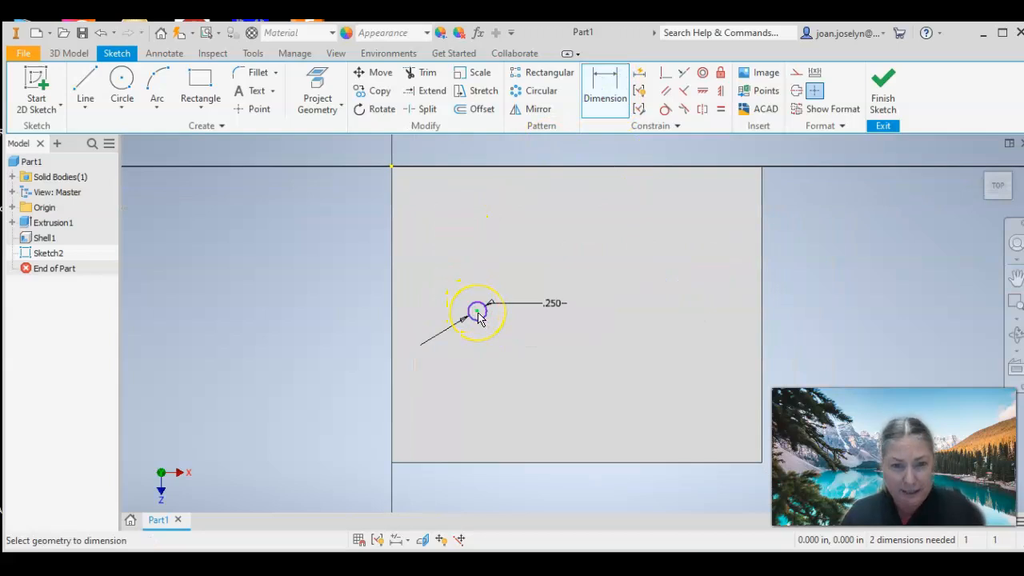
{"action": "scroll", "coordinate": [479, 318], "scroll_direction": "up", "scroll_amount": 2}
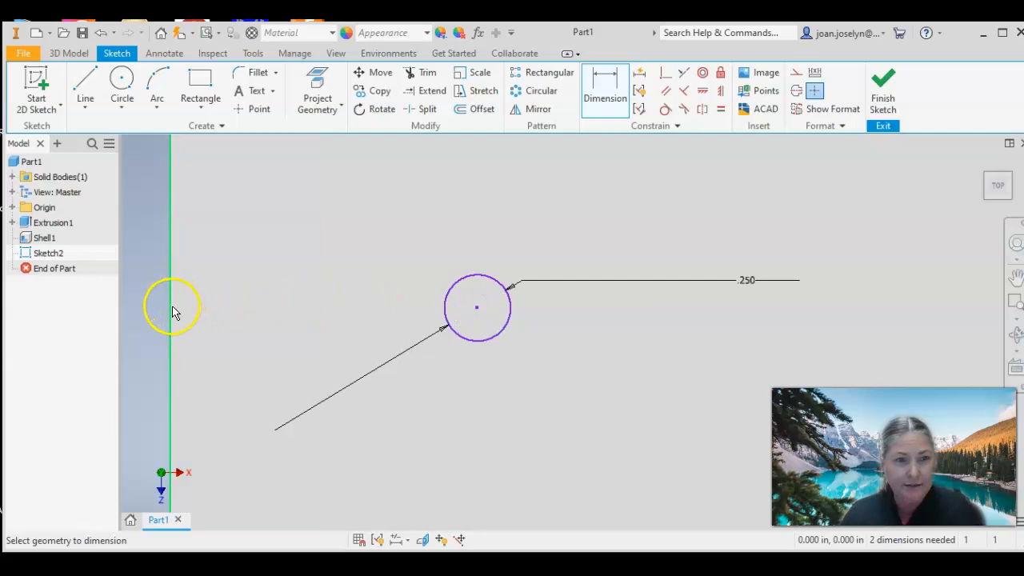
{"action": "scroll", "coordinate": [237, 308], "scroll_direction": "down", "scroll_amount": 4}
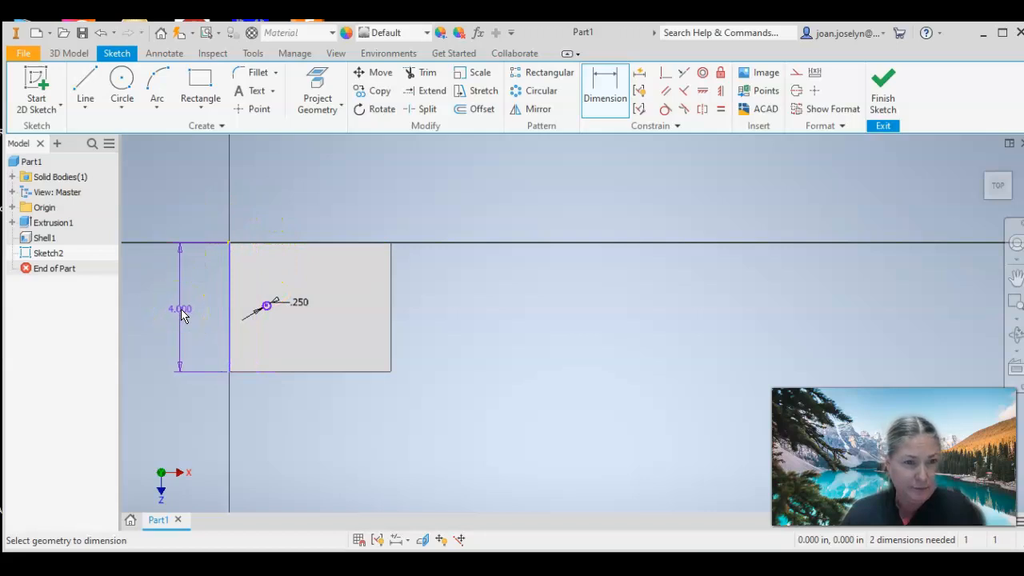
{"action": "left_click", "coordinate": [181, 313]}
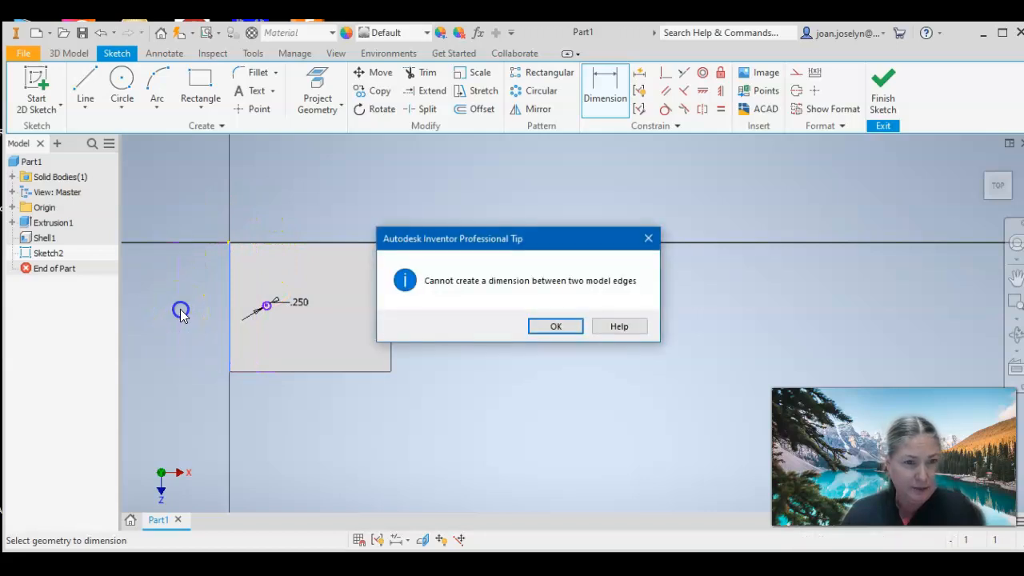
{"action": "left_click", "coordinate": [560, 327]}
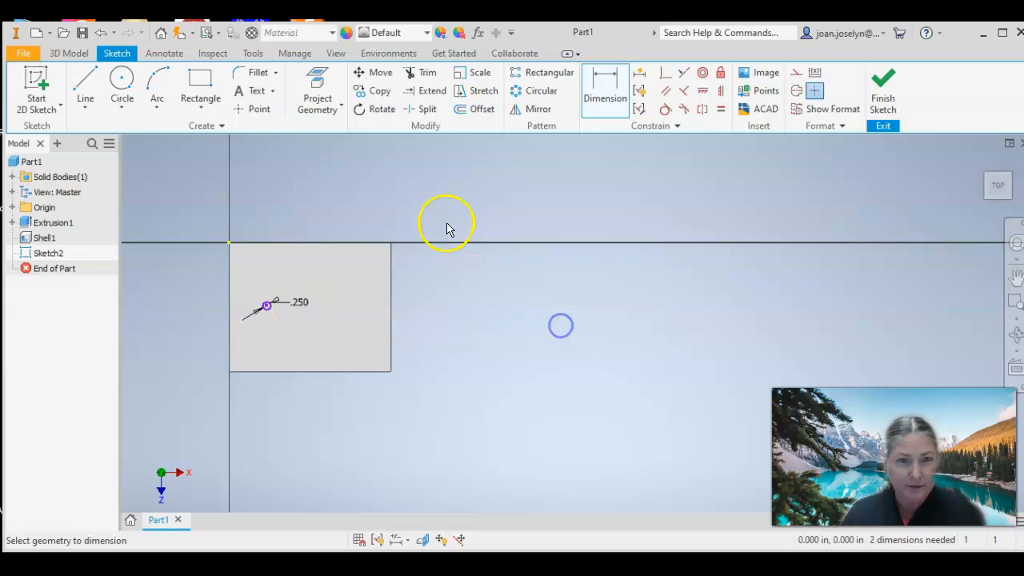
Dimension the circle's center 1.5 in horizontally from the left edge of the face
{"action": "scroll", "coordinate": [439, 256], "scroll_direction": "up", "scroll_amount": 3}
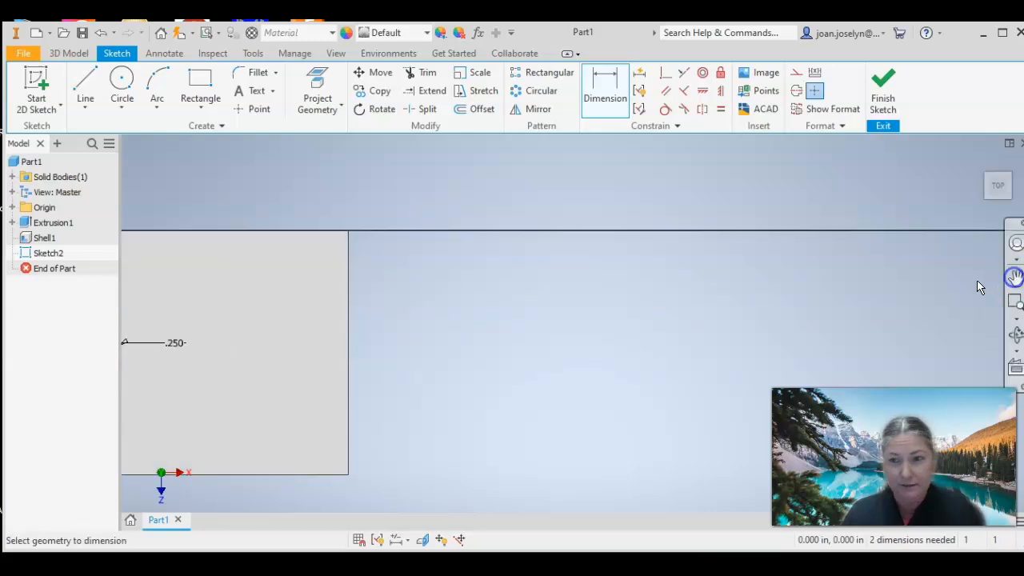
{"action": "left_click", "coordinate": [1017, 277]}
{"action": "left_click_drag", "start_coordinate": [348, 327], "coordinate": [669, 309]}
{"action": "scroll", "coordinate": [669, 308], "scroll_direction": "up", "scroll_amount": 2}
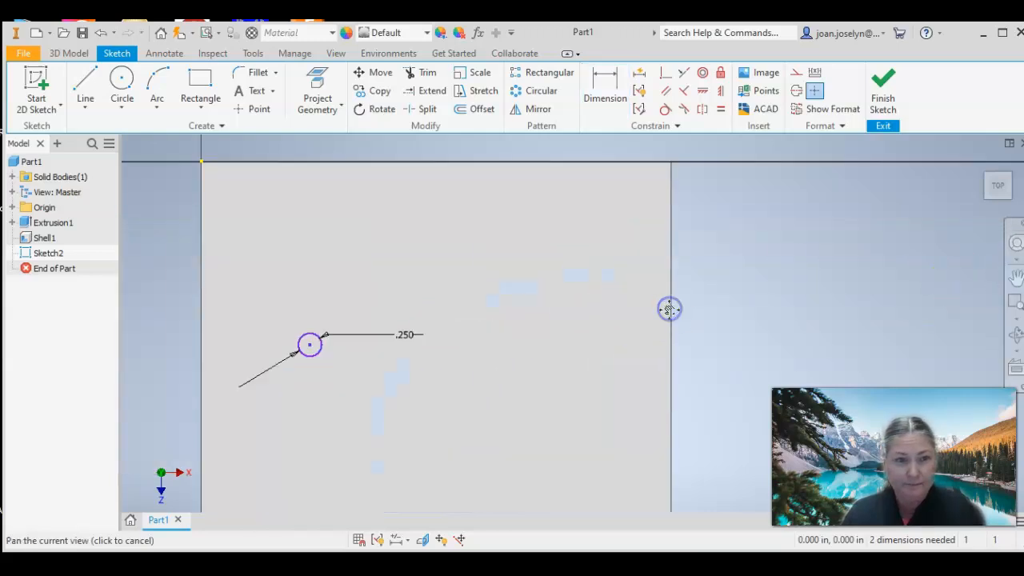
{"action": "left_click", "coordinate": [592, 110]}
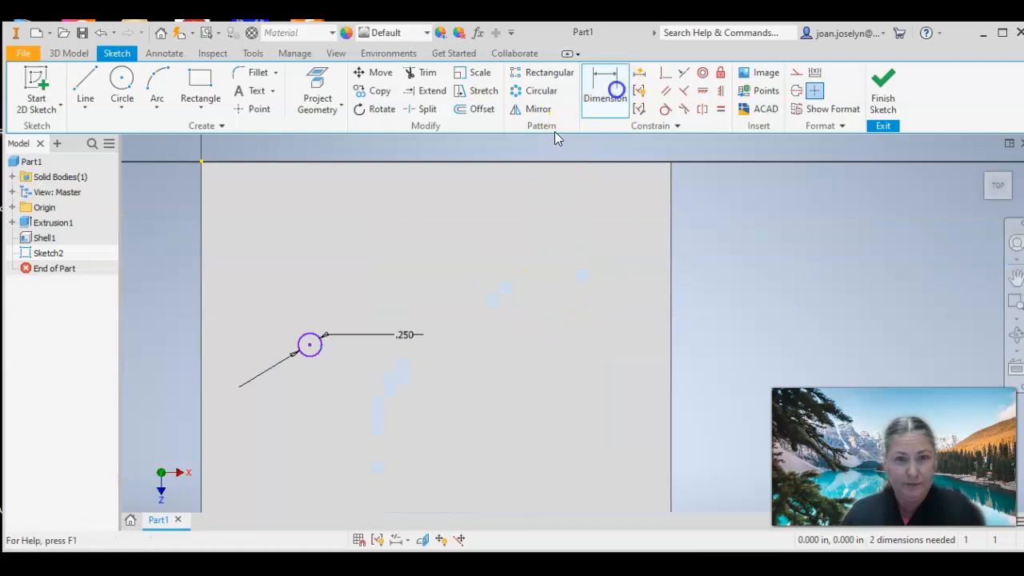
{"action": "left_click", "coordinate": [309, 346]}
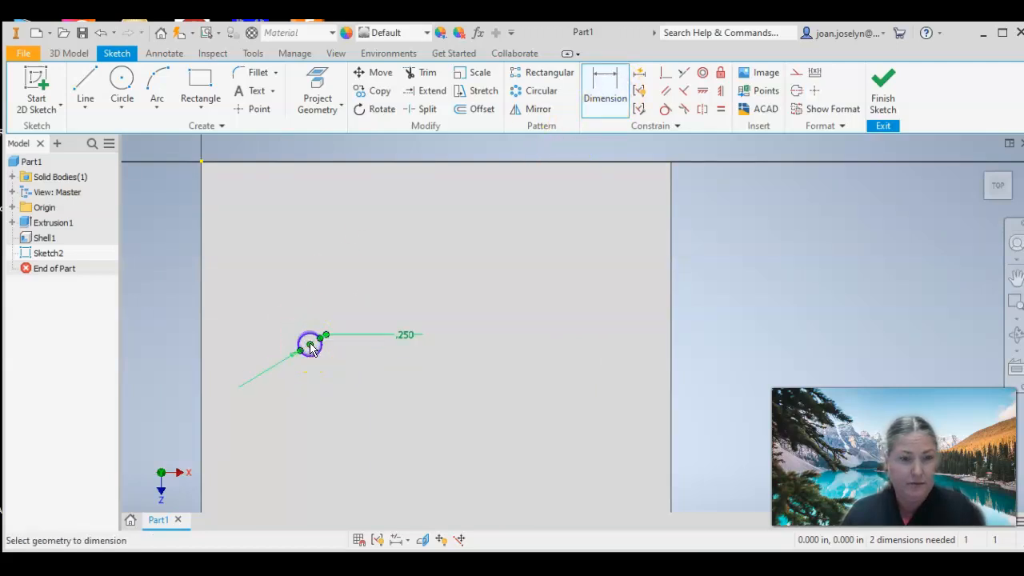
{"action": "left_click", "coordinate": [201, 277]}
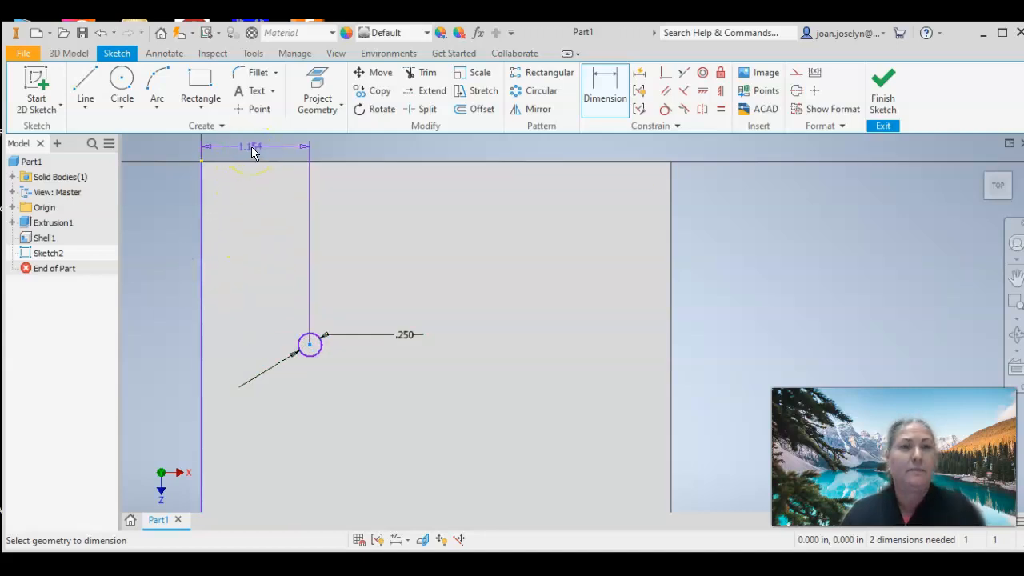
{"action": "left_click", "coordinate": [252, 152]}
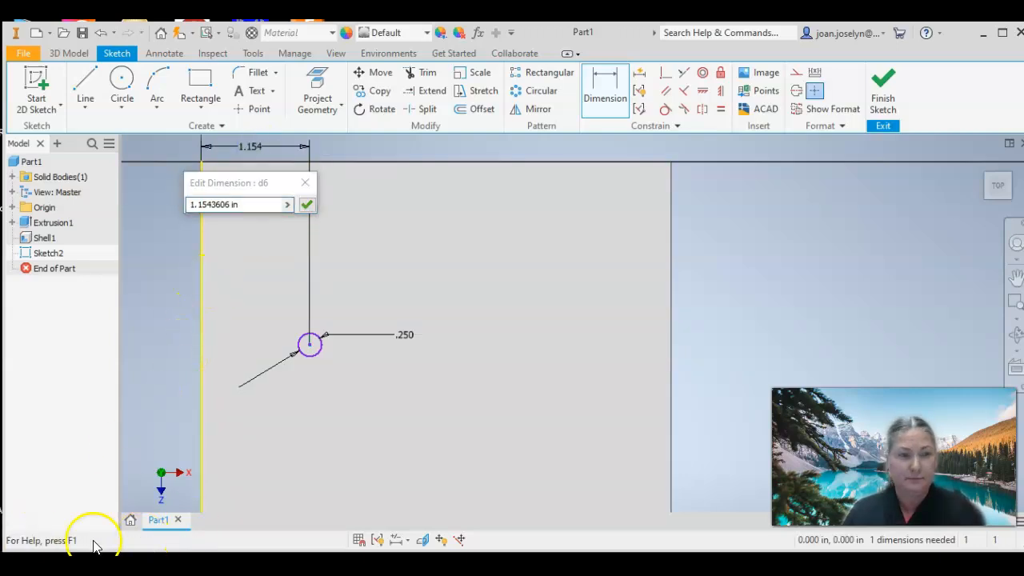
{"action": "type", "text": "1.5"}
{"action": "key", "text": "Return"}
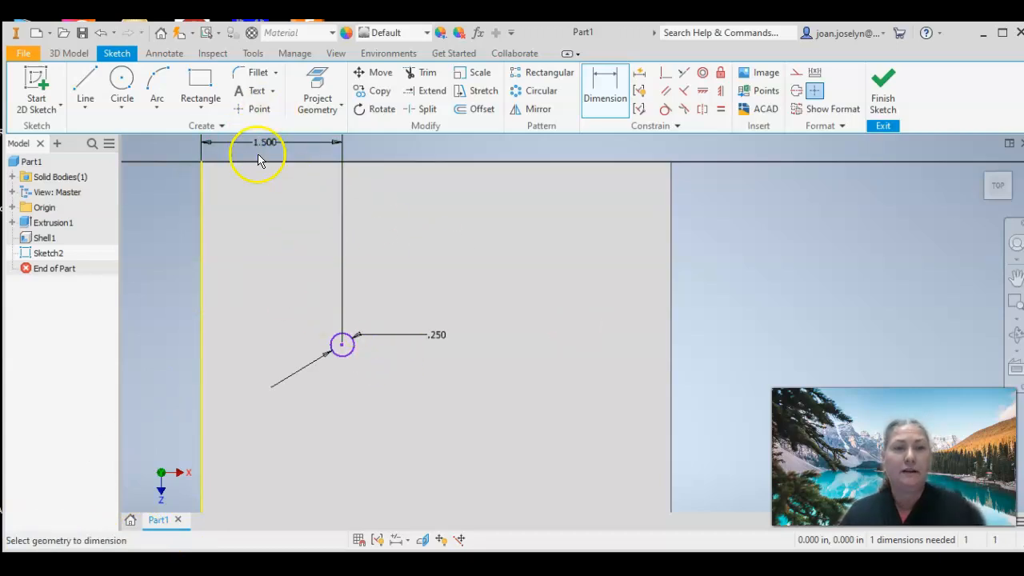
Dimension the circle's center 2 in vertically from the lower edge of the face
{"action": "scroll", "coordinate": [693, 420], "scroll_direction": "down", "scroll_amount": 5}
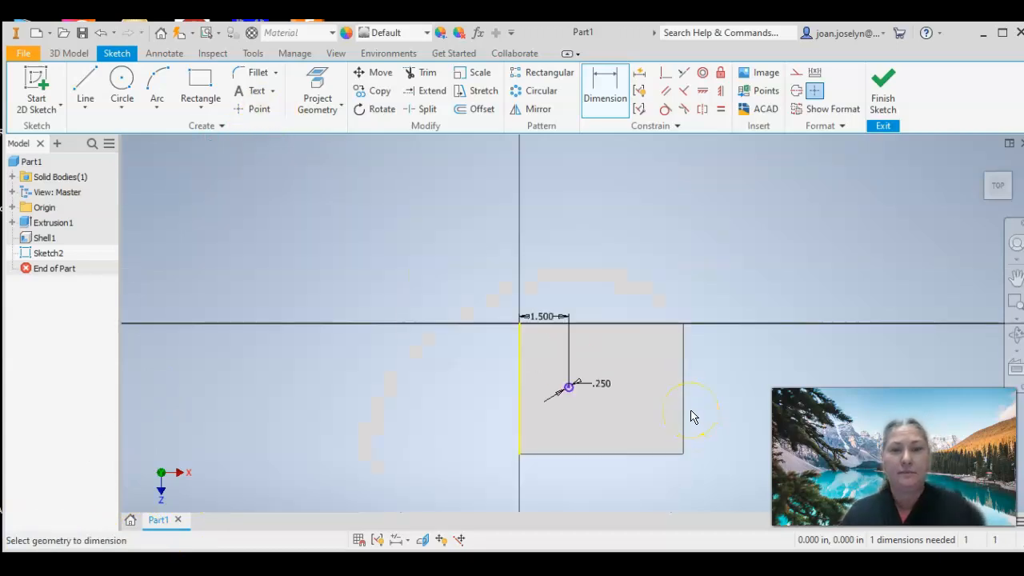
{"action": "scroll", "coordinate": [693, 417], "scroll_direction": "up", "scroll_amount": 3}
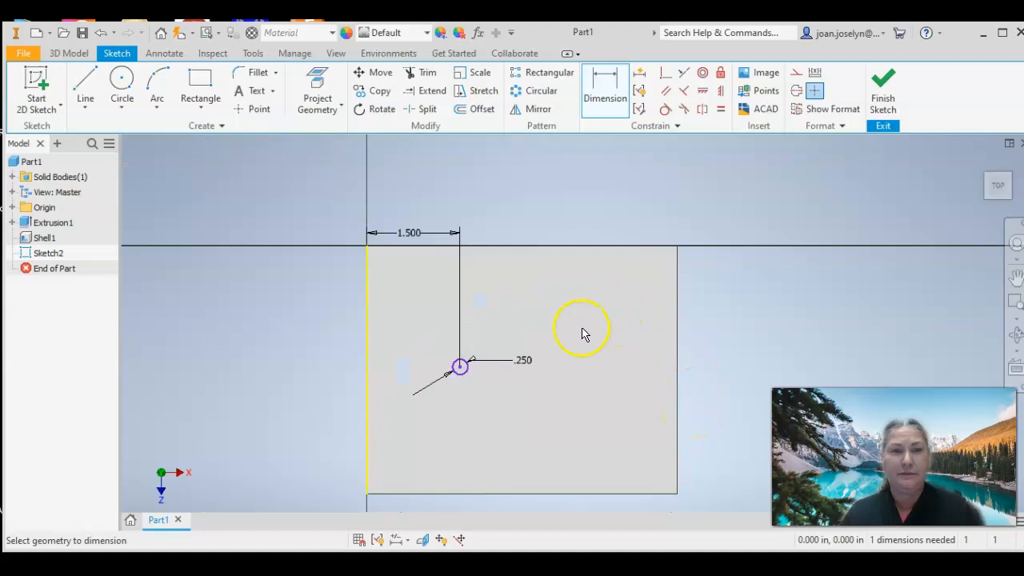
{"action": "left_click", "coordinate": [606, 92]}
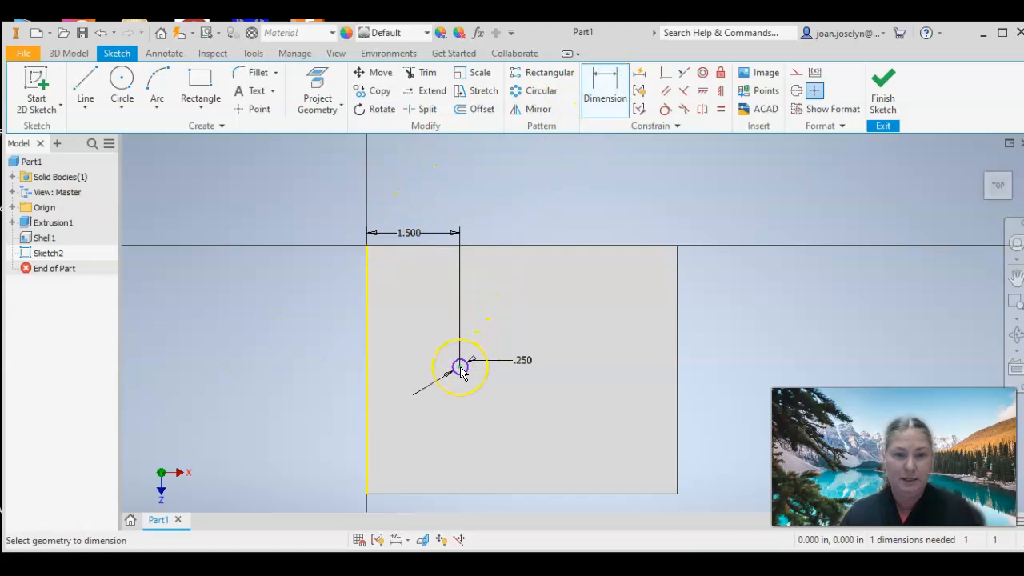
{"action": "mouse_move", "coordinate": [461, 366]}
{"action": "left_click", "coordinate": [484, 392]}
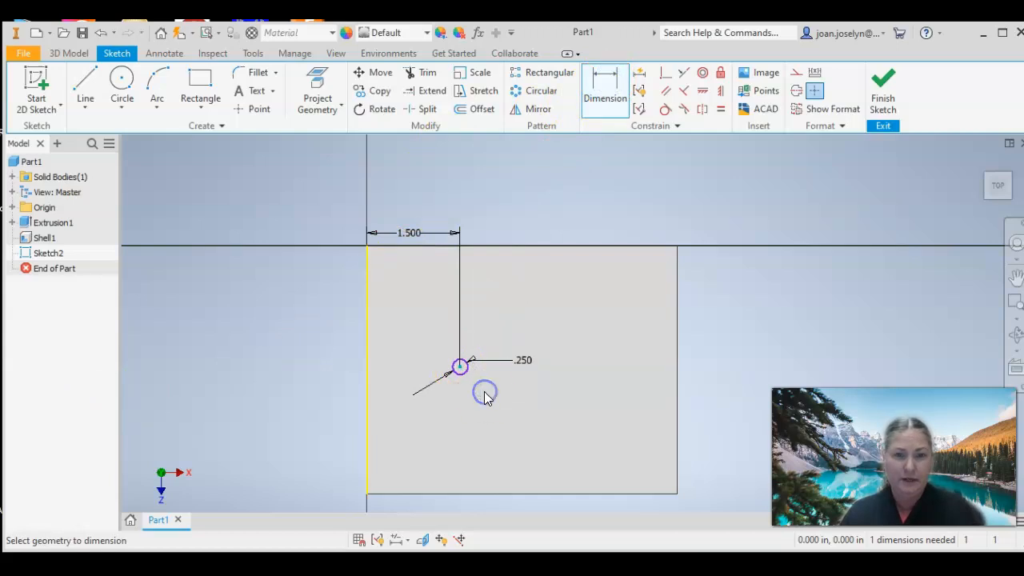
{"action": "left_click", "coordinate": [368, 430]}
{"action": "left_click_drag", "start_coordinate": [464, 495], "coordinate": [326, 418]}
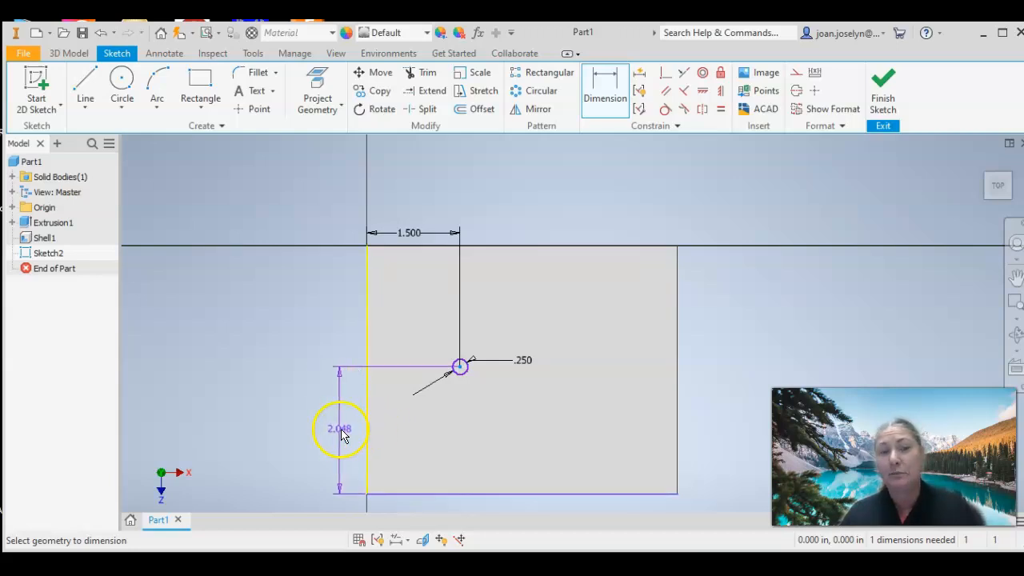
{"action": "left_click", "coordinate": [324, 433]}
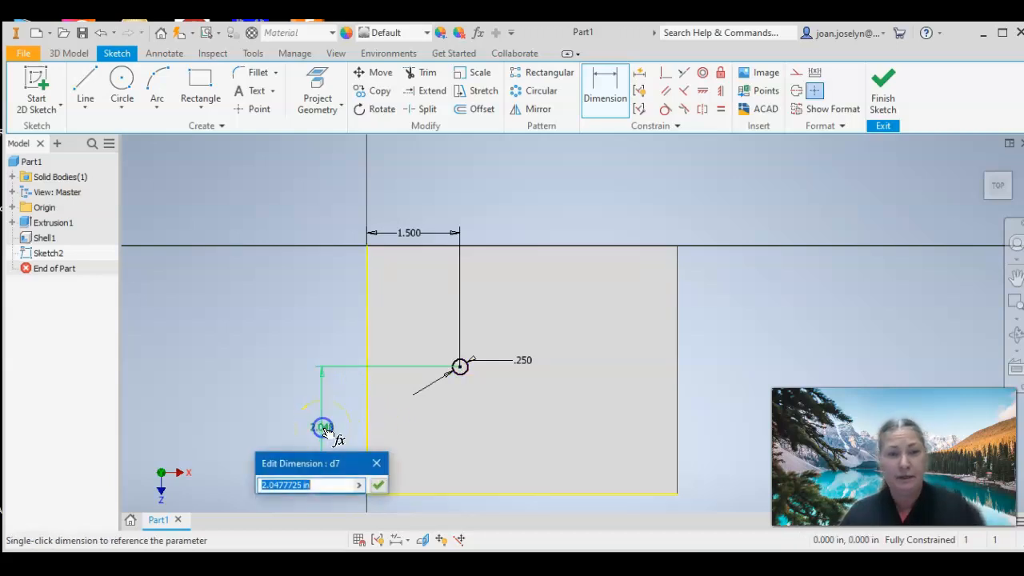
{"action": "type", "text": "2"}
{"action": "key", "text": "Return"}
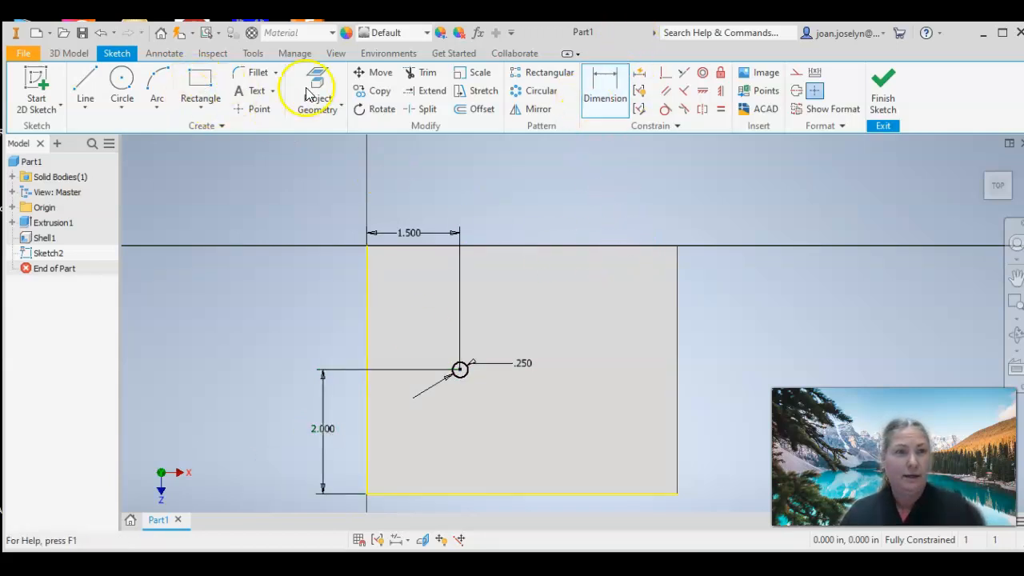
Draw a second 0.25 in diameter circle level with the first, centered about 4.05 in from the left edge
{"action": "left_click", "coordinate": [123, 84]}
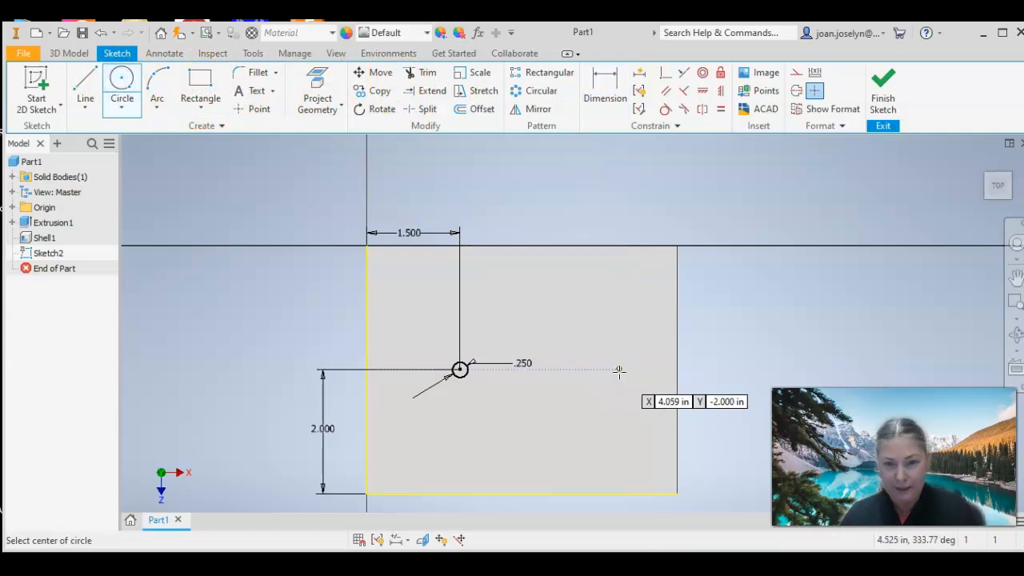
{"action": "scroll", "coordinate": [618, 370], "scroll_direction": "up", "scroll_amount": 3}
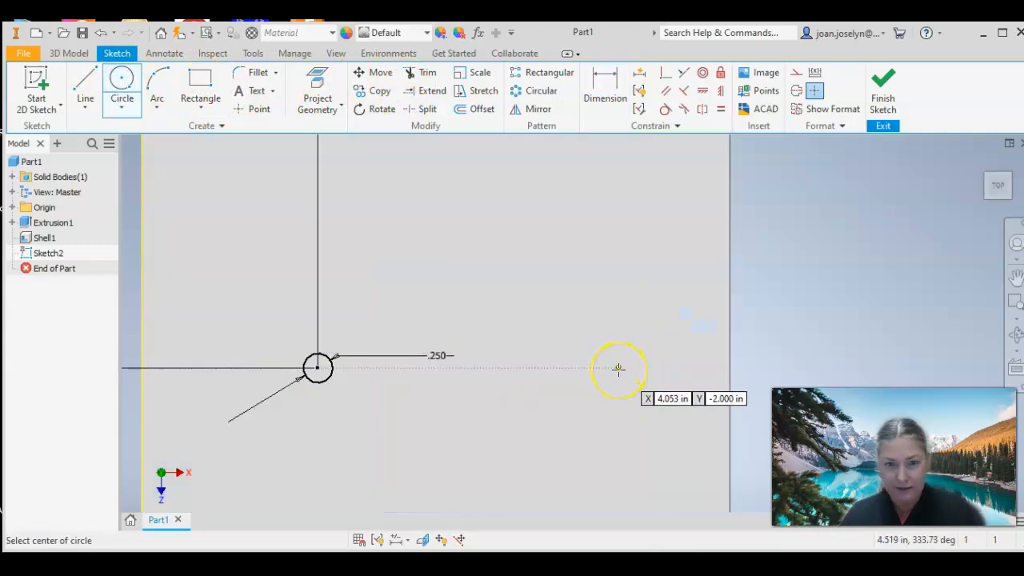
{"action": "left_click", "coordinate": [618, 369]}
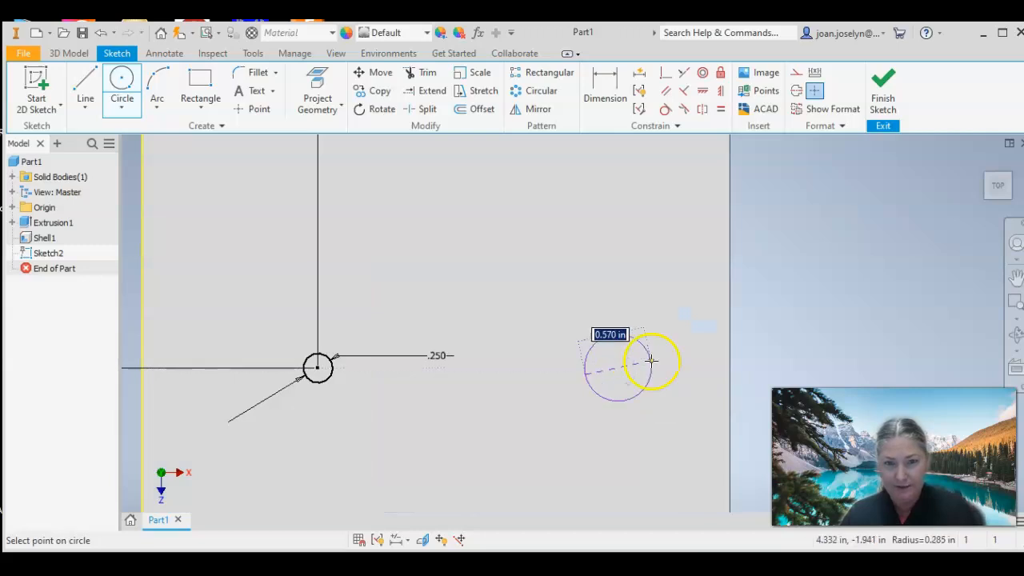
{"action": "type", "text": ".25"}
{"action": "key", "text": "Return"}
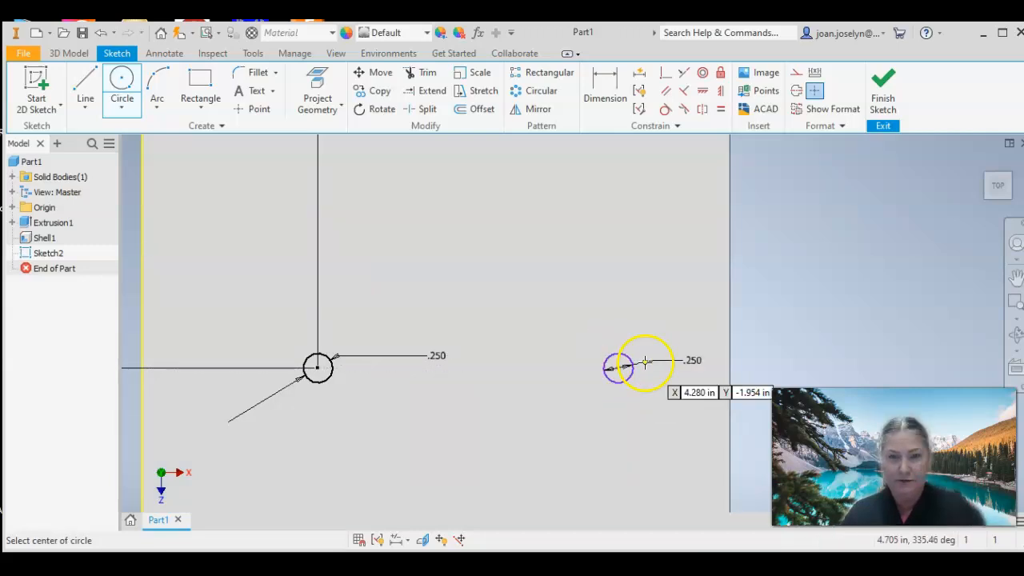
Dimension the second circle's center 1.5 in horizontally from the right edge of the top face
{"action": "left_click", "coordinate": [602, 86]}
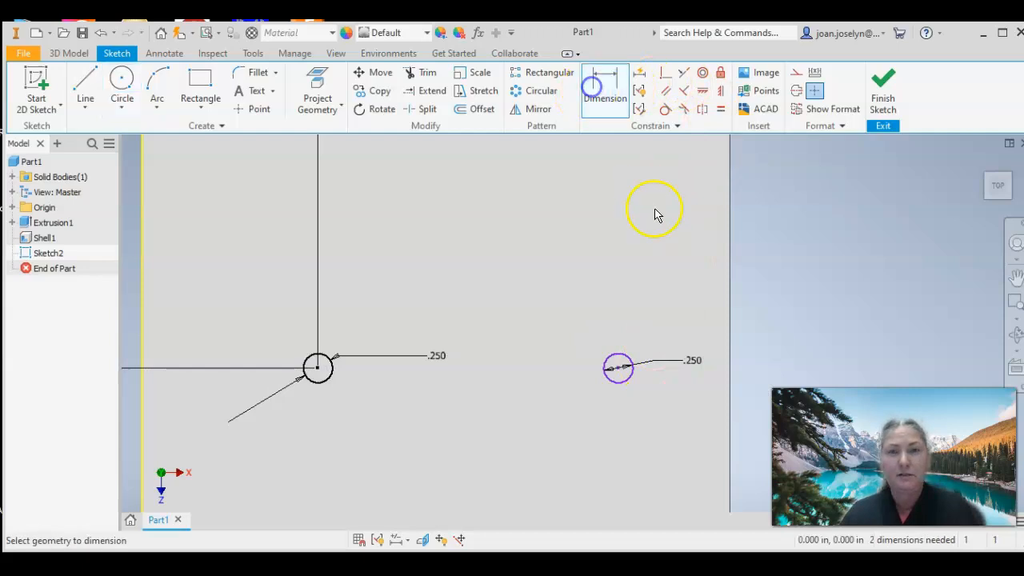
{"action": "scroll", "coordinate": [677, 230], "scroll_direction": "down", "scroll_amount": 2}
{"action": "scroll", "coordinate": [640, 314], "scroll_direction": "up", "scroll_amount": 2}
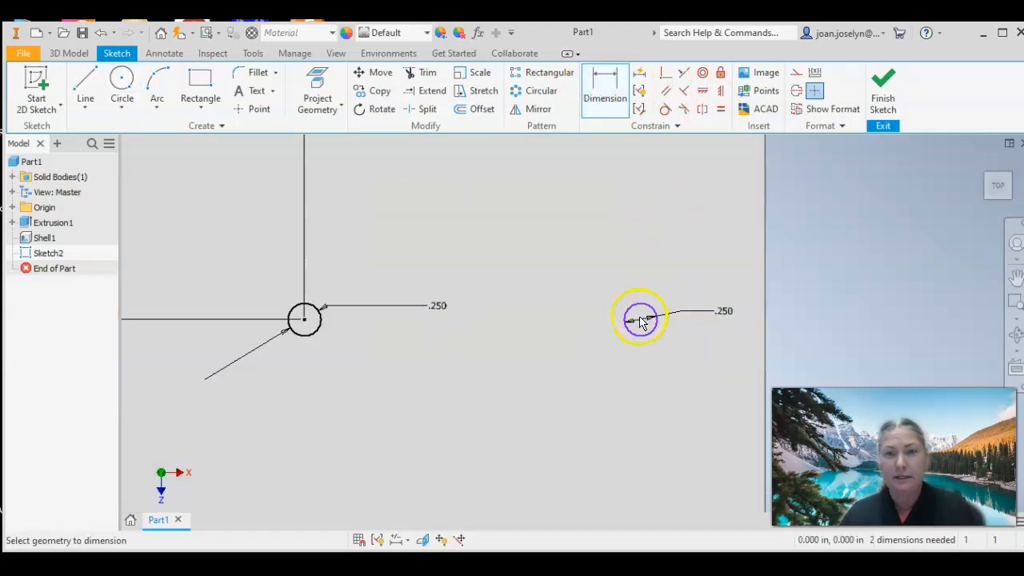
{"action": "left_click", "coordinate": [764, 319]}
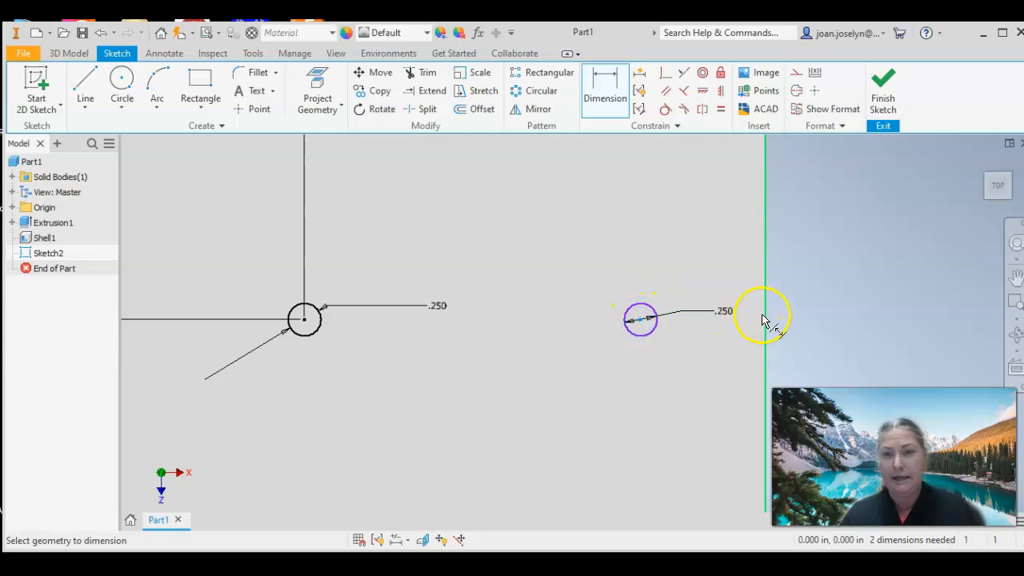
{"action": "scroll", "coordinate": [753, 300], "scroll_direction": "down", "scroll_amount": 5}
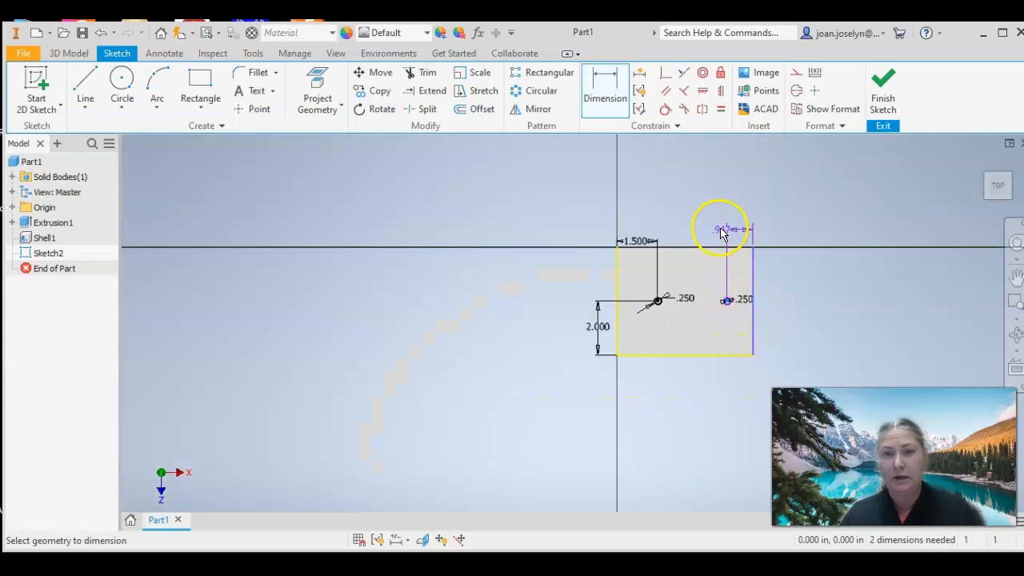
{"action": "scroll", "coordinate": [723, 232], "scroll_direction": "up", "scroll_amount": 4}
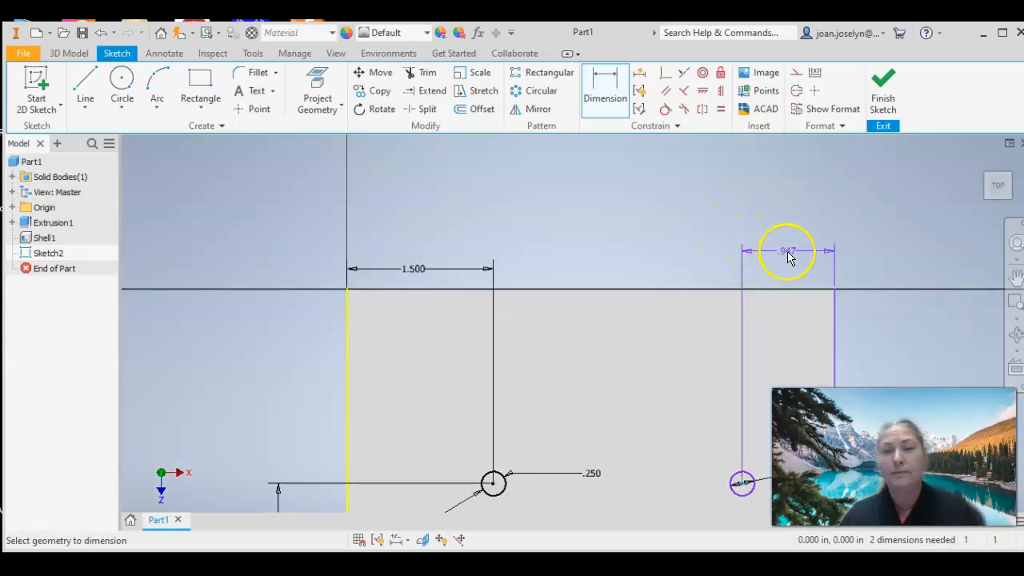
{"action": "left_click", "coordinate": [789, 272]}
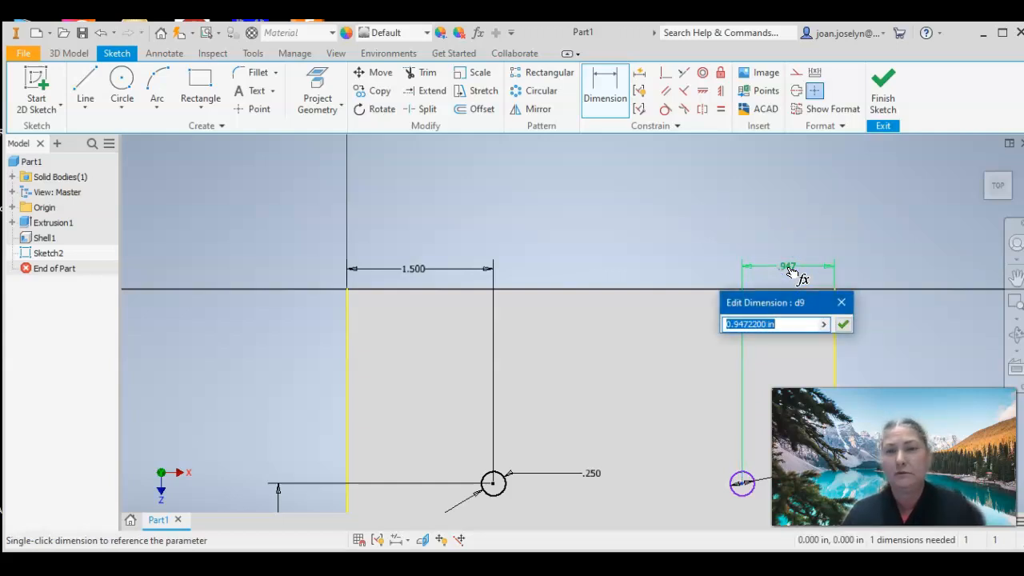
{"action": "type", "text": "1"}
{"action": "key", "text": "Return"}
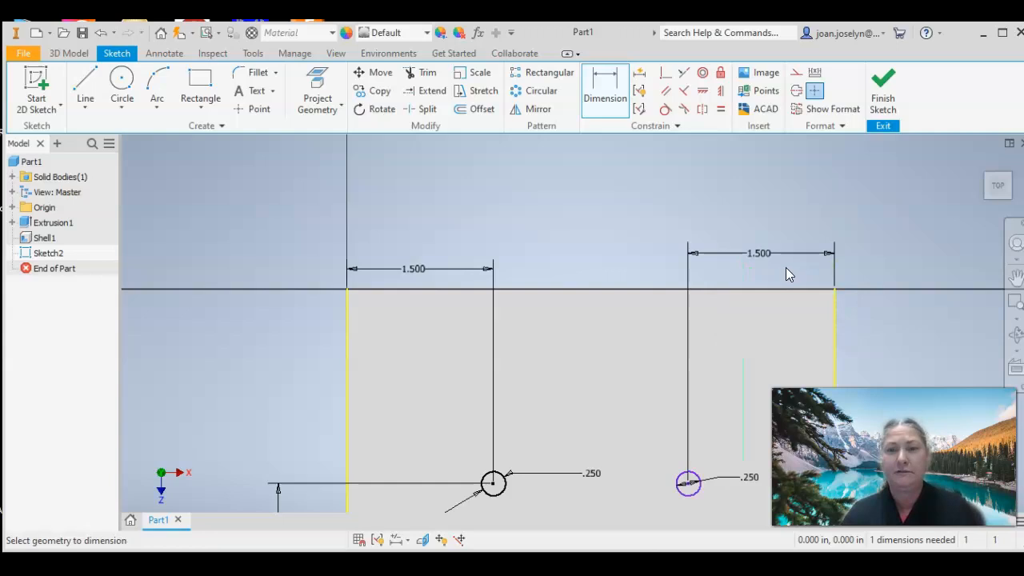
Try to dimension the second circle's center vertically from the lower edge of the top face
{"action": "scroll", "coordinate": [786, 272], "scroll_direction": "down", "scroll_amount": 3}
{"action": "left_click", "coordinate": [1014, 276]}
{"action": "left_click_drag", "start_coordinate": [725, 343], "coordinate": [405, 352]}
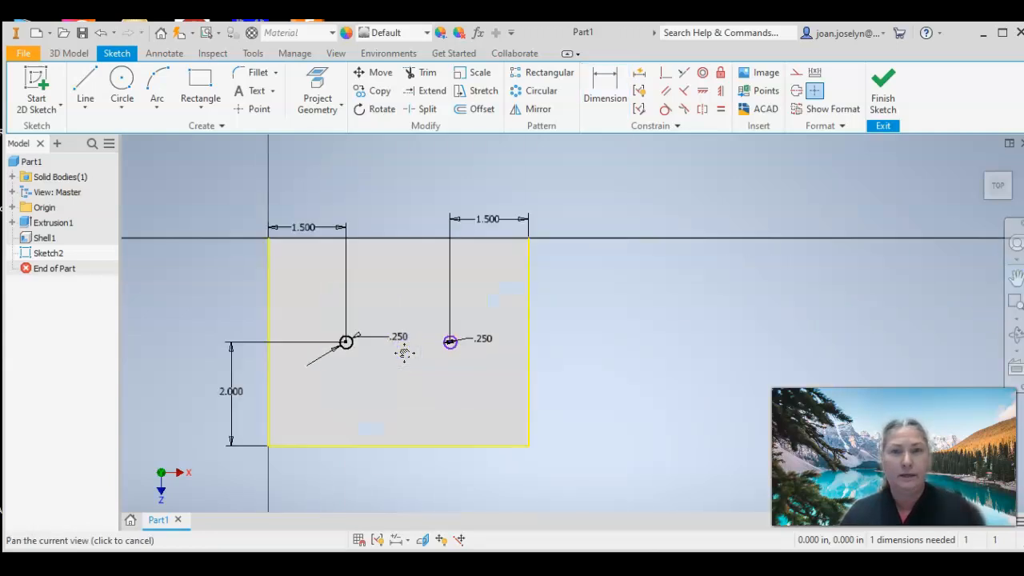
{"action": "scroll", "coordinate": [404, 352], "scroll_direction": "up", "scroll_amount": 2}
{"action": "left_click", "coordinate": [605, 87]}
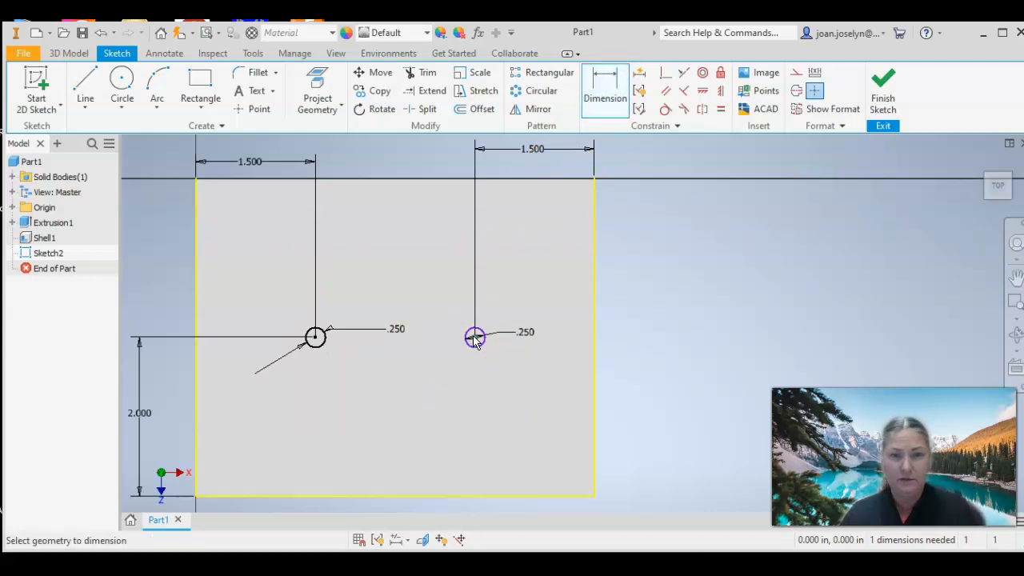
{"action": "left_click", "coordinate": [474, 337]}
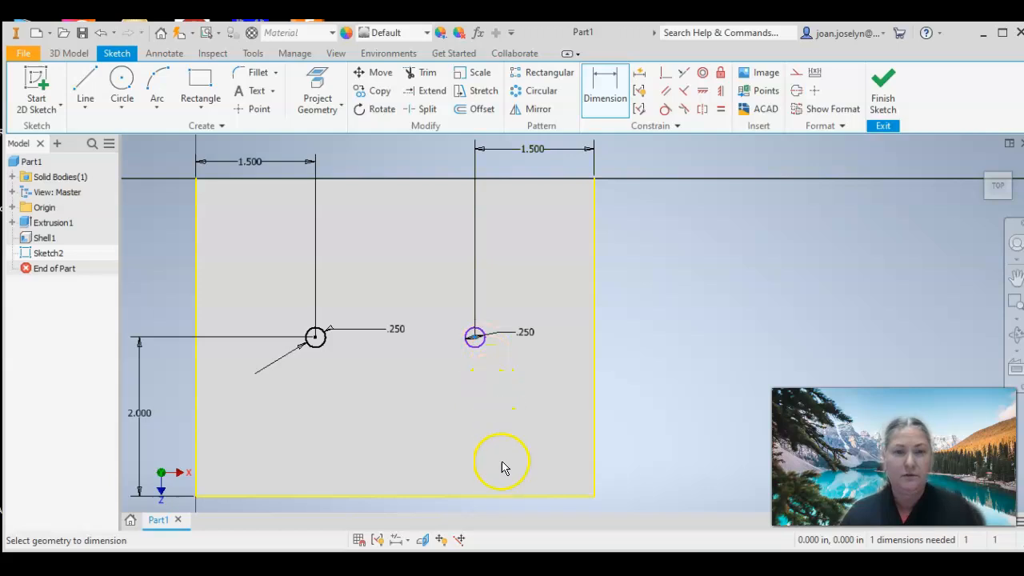
{"action": "left_click", "coordinate": [513, 497]}
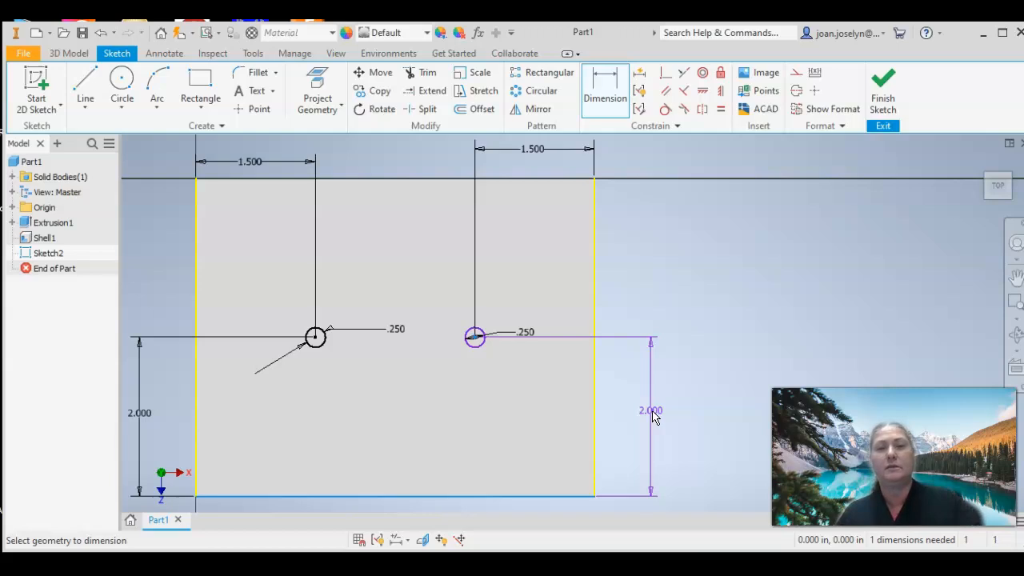
{"action": "key", "text": "Escape"}
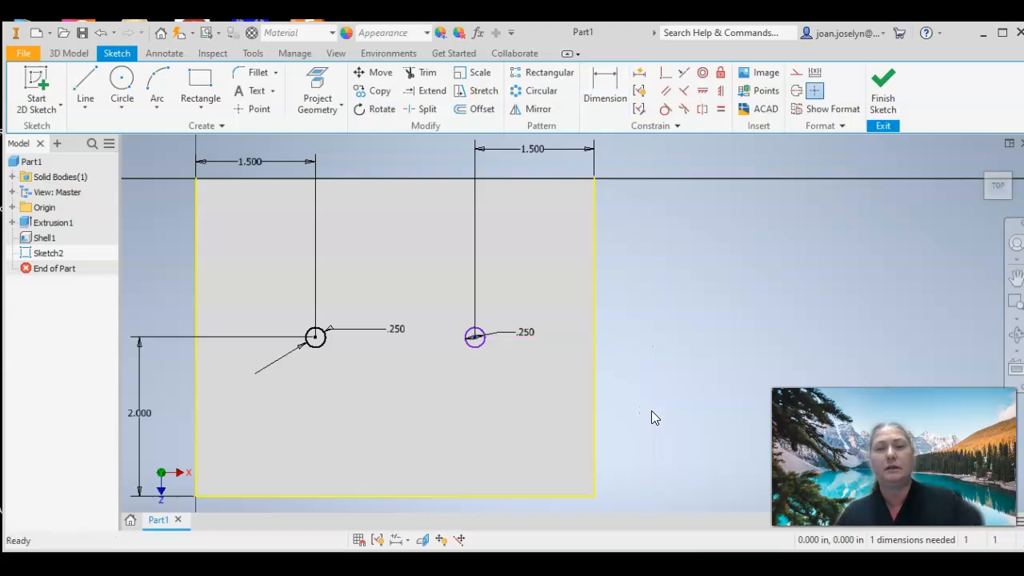
Finish the sketch and cut both 0.25 in circles 2.75 in down through the box's top wall with Extrude
{"action": "left_click", "coordinate": [900, 83]}
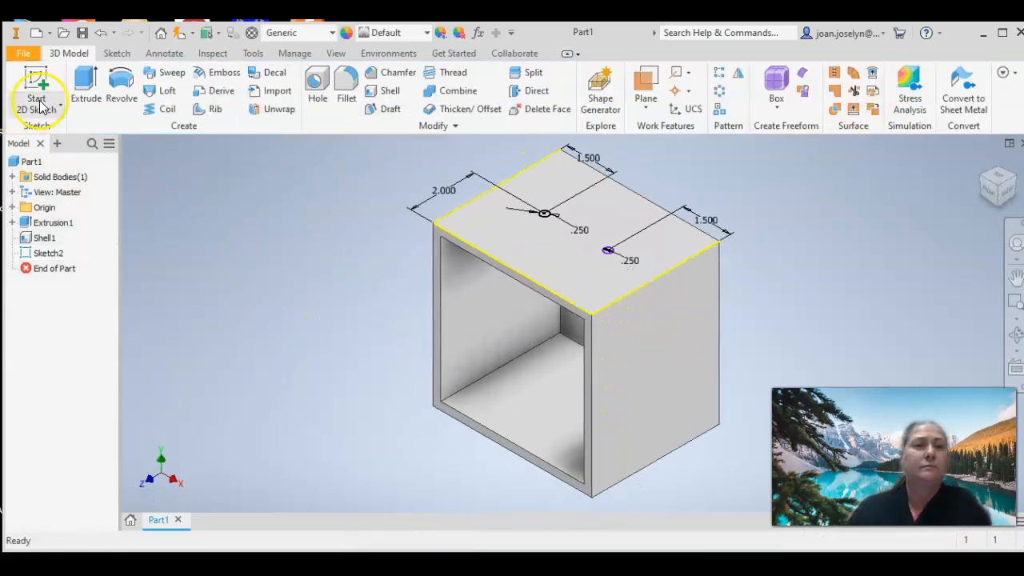
{"action": "left_click", "coordinate": [86, 86]}
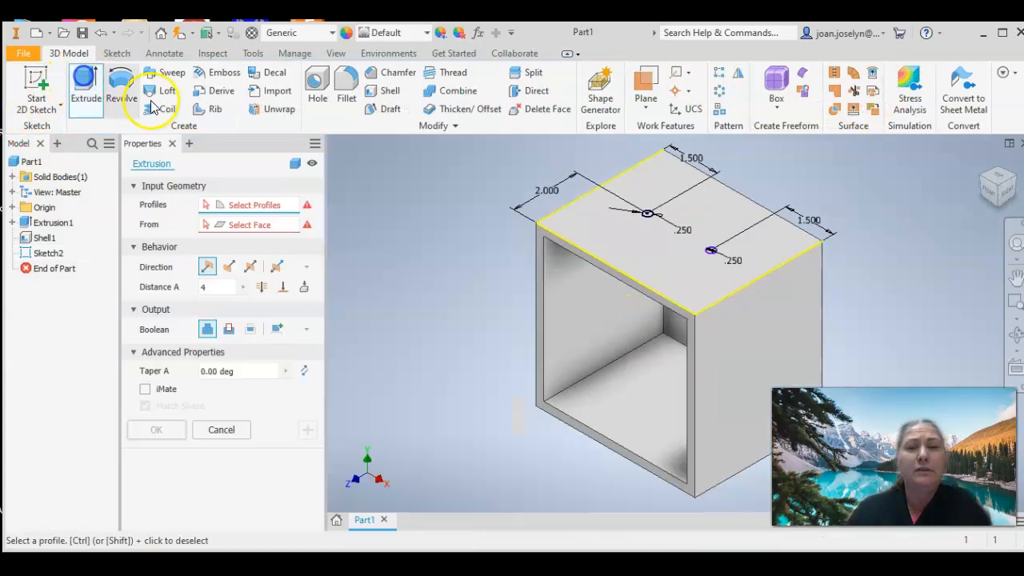
{"action": "scroll", "coordinate": [659, 226], "scroll_direction": "up", "scroll_amount": 5}
{"action": "left_click", "coordinate": [645, 212]}
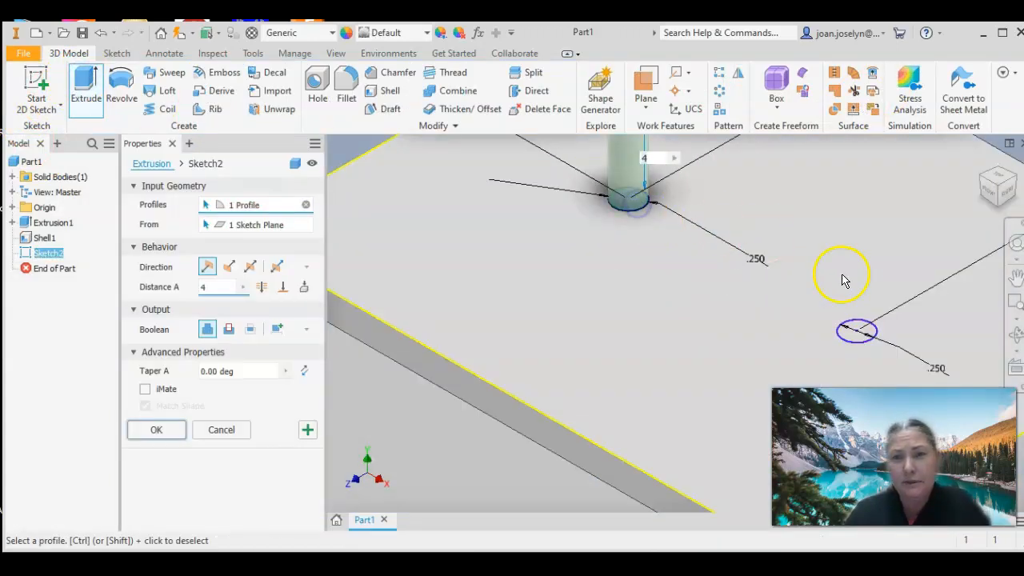
{"action": "left_click", "coordinate": [856, 339]}
{"action": "scroll", "coordinate": [752, 304], "scroll_direction": "down", "scroll_amount": 5}
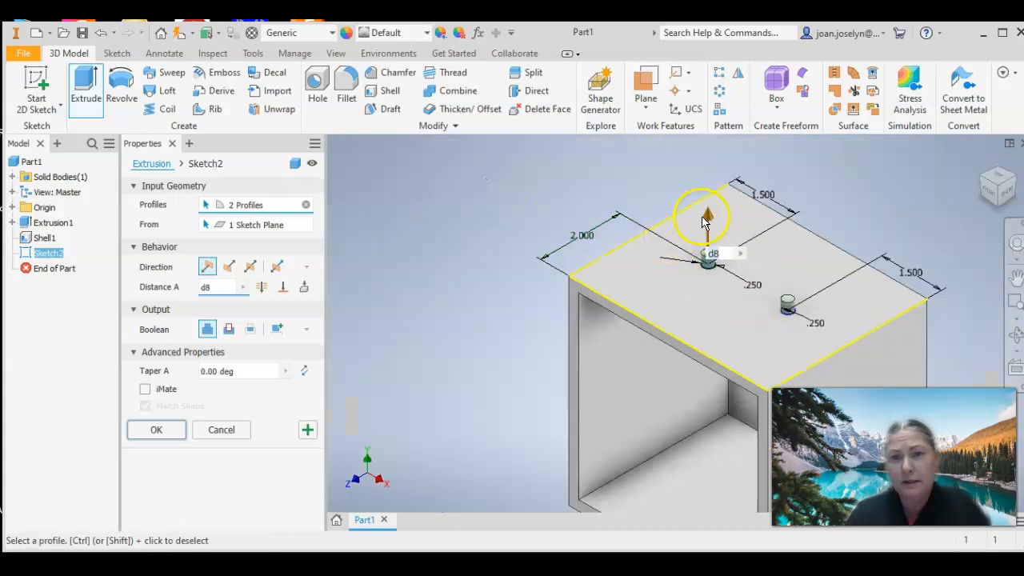
{"action": "left_click_drag", "start_coordinate": [713, 221], "coordinate": [707, 400]}
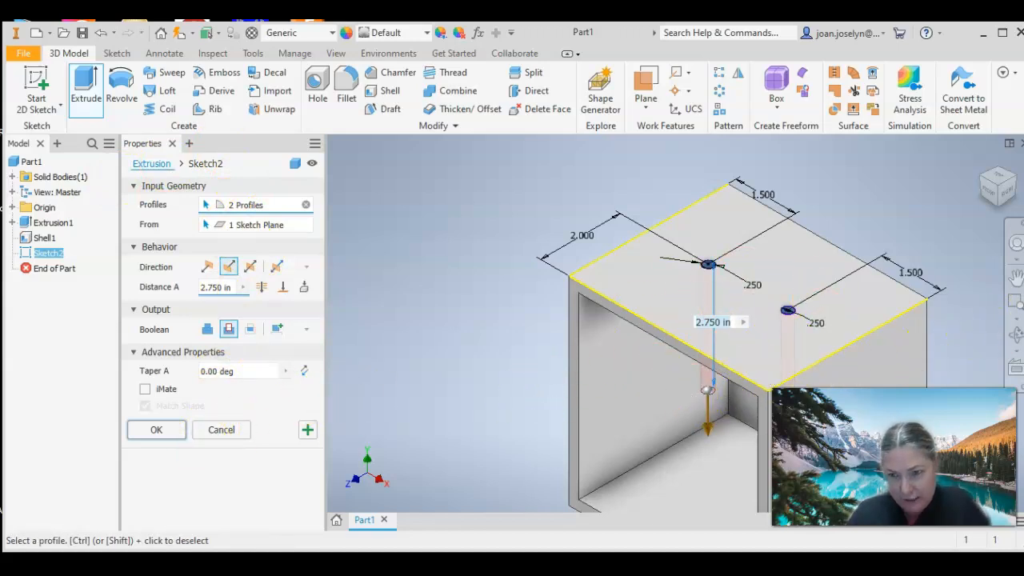
{"action": "left_click", "coordinate": [1017, 336]}
{"action": "left_click_drag", "start_coordinate": [811, 347], "coordinate": [744, 347]}
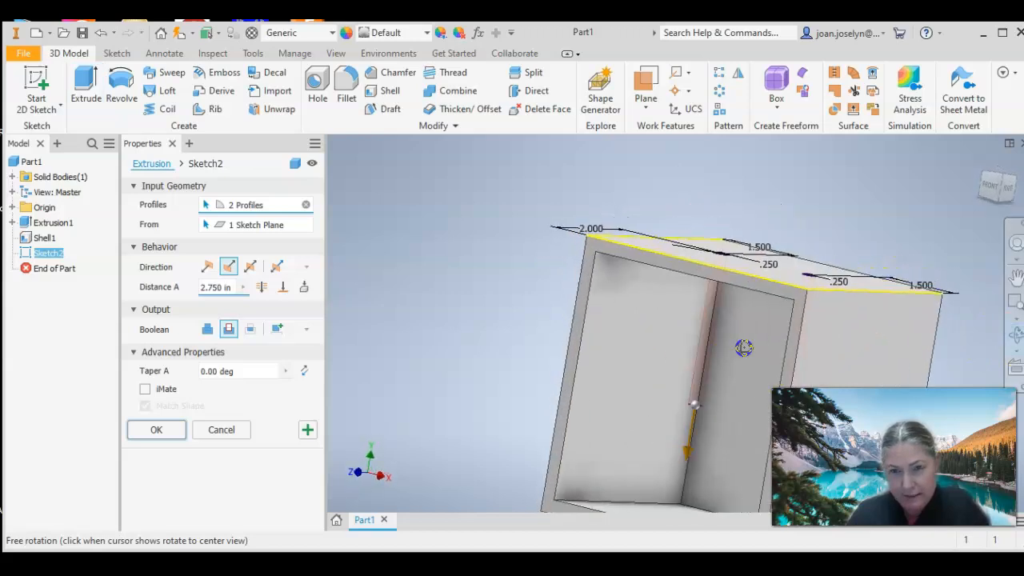
{"action": "left_click", "coordinate": [161, 429]}
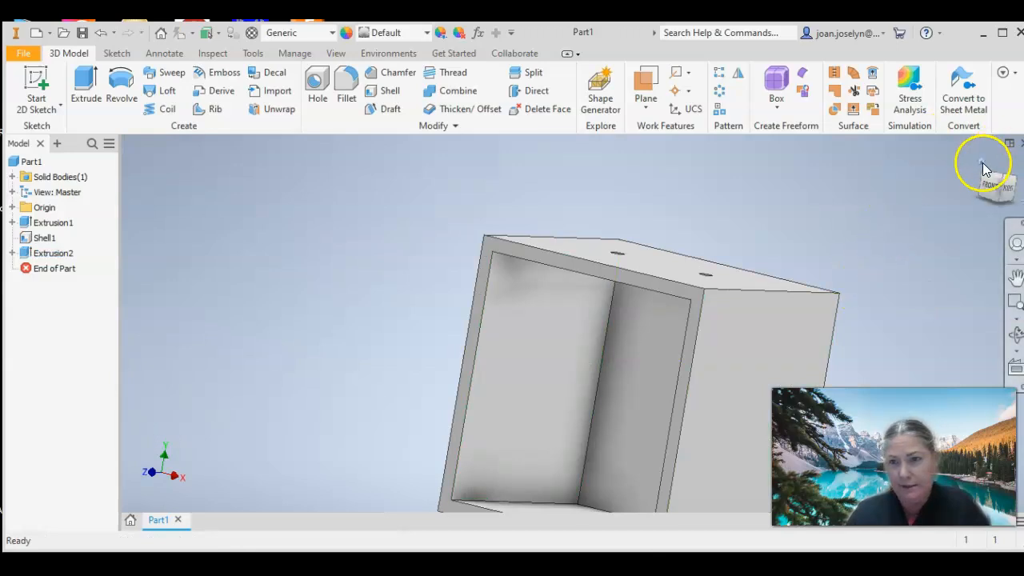
{"action": "left_click", "coordinate": [982, 166]}
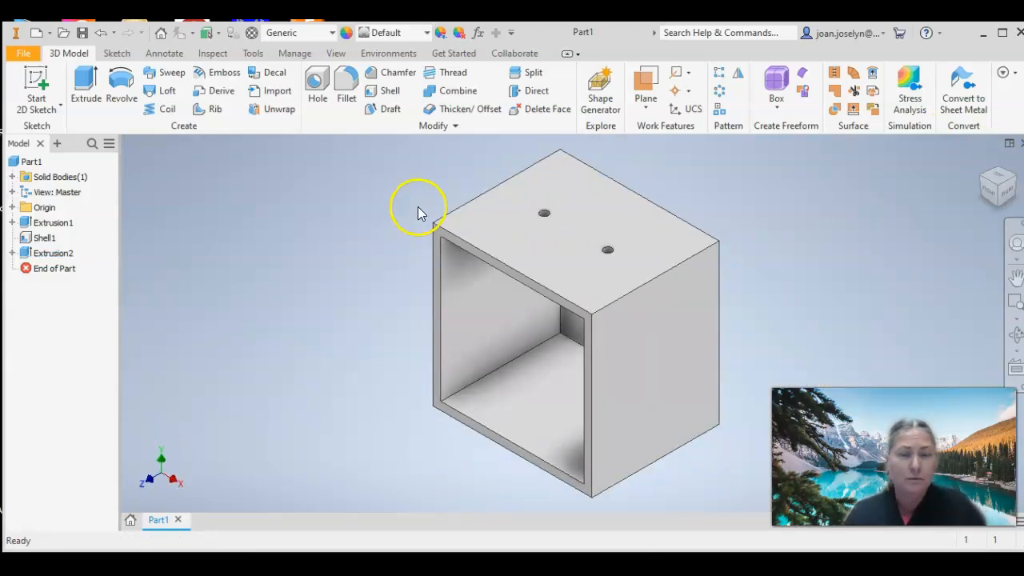
Start a new 2D sketch on the right outer side face of the box
{"action": "left_click", "coordinate": [36, 84]}
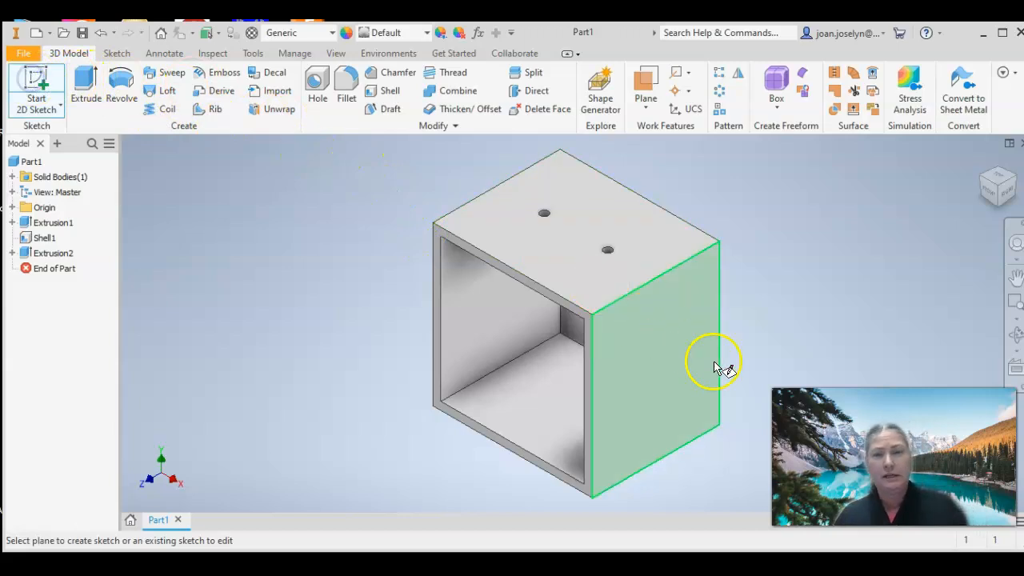
{"action": "left_click", "coordinate": [679, 370]}
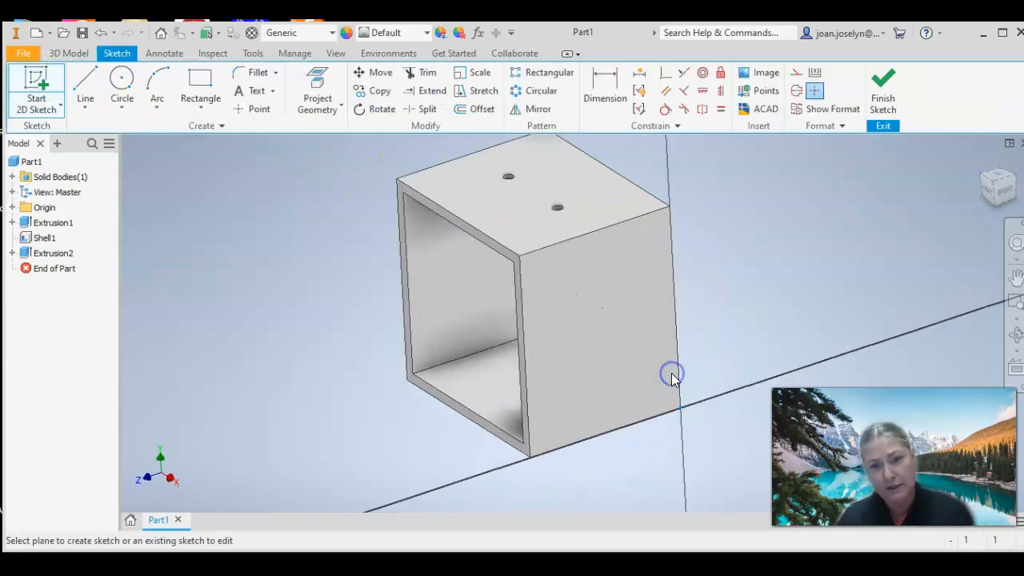
{"action": "left_click", "coordinate": [1014, 276]}
{"action": "left_click_drag", "start_coordinate": [762, 228], "coordinate": [715, 327]}
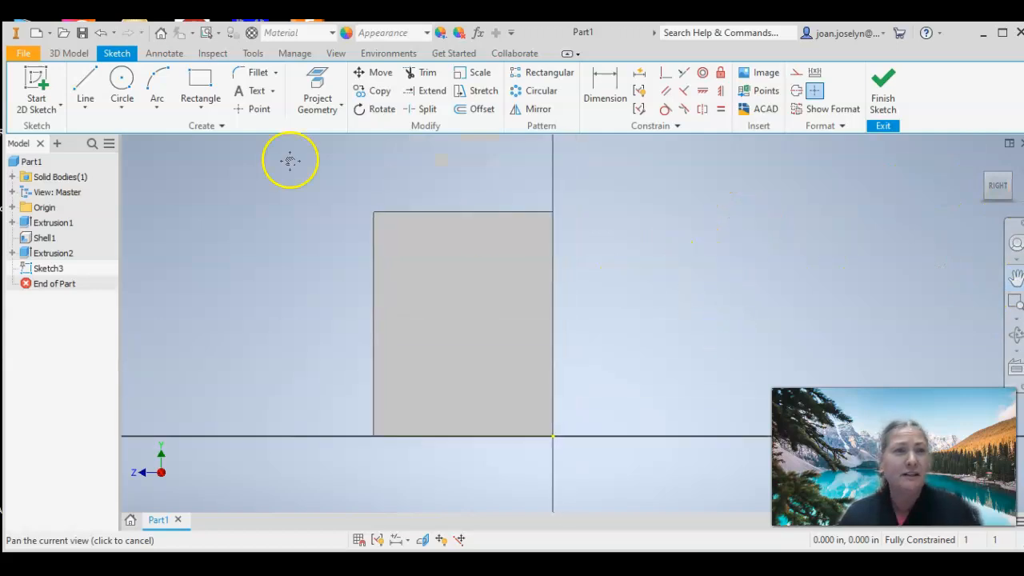
Try a diagonal line across the side face from the upper front corner to the lower rear corner, and undo it
{"action": "left_click", "coordinate": [82, 88]}
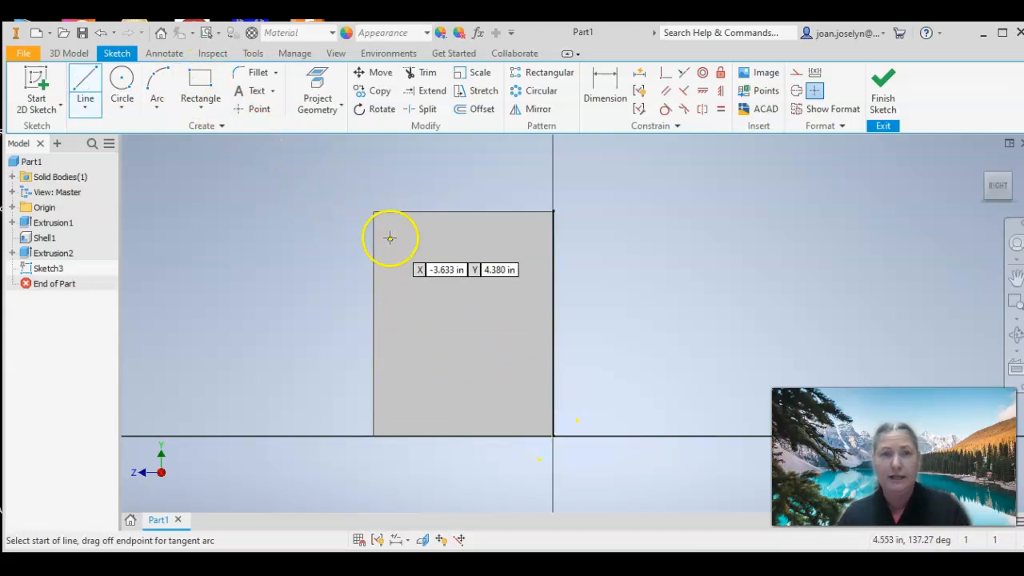
{"action": "left_click", "coordinate": [373, 212]}
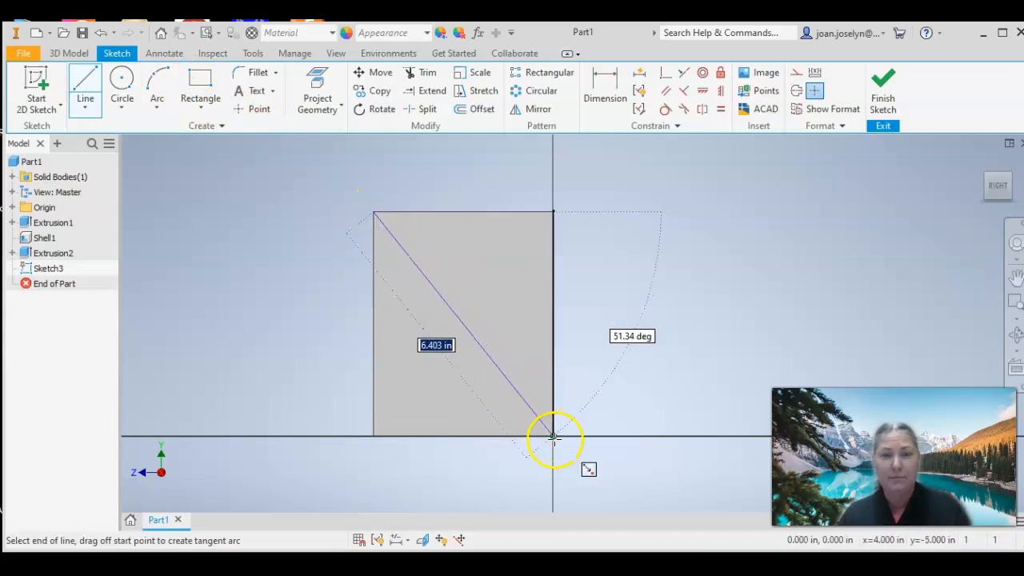
{"action": "left_click", "coordinate": [552, 436]}
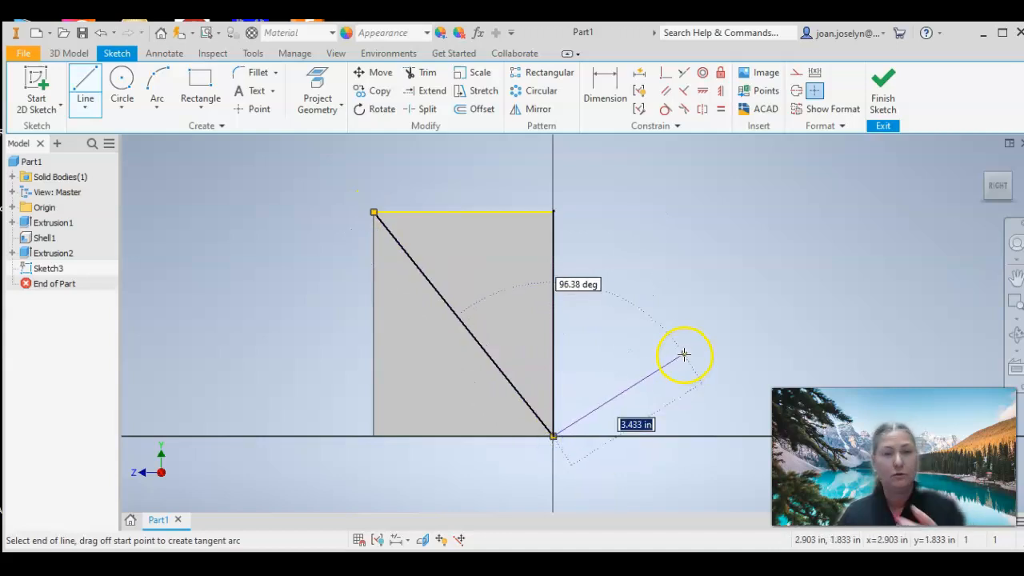
{"action": "key", "text": "Escape"}
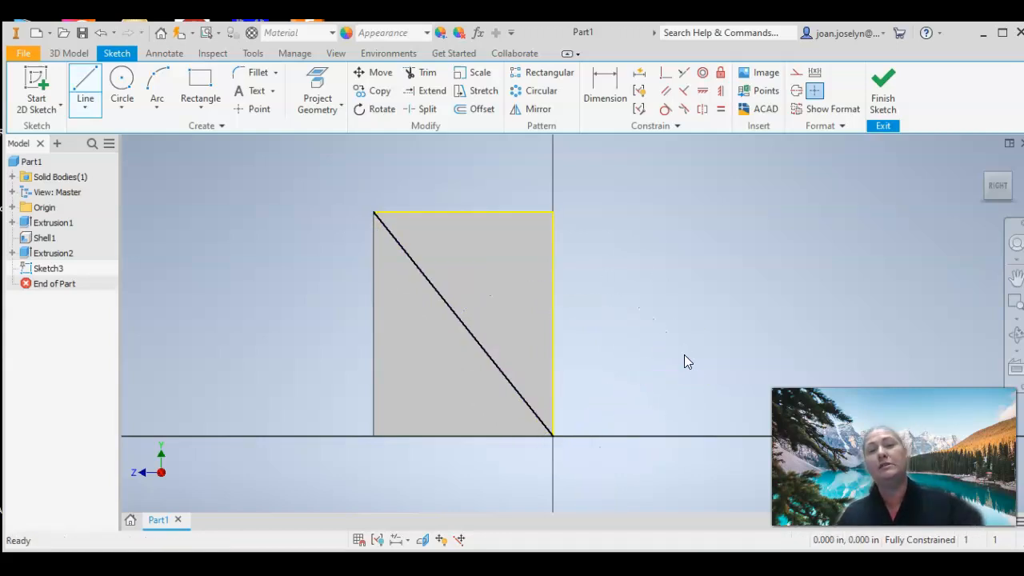
{"action": "left_click", "coordinate": [101, 34]}
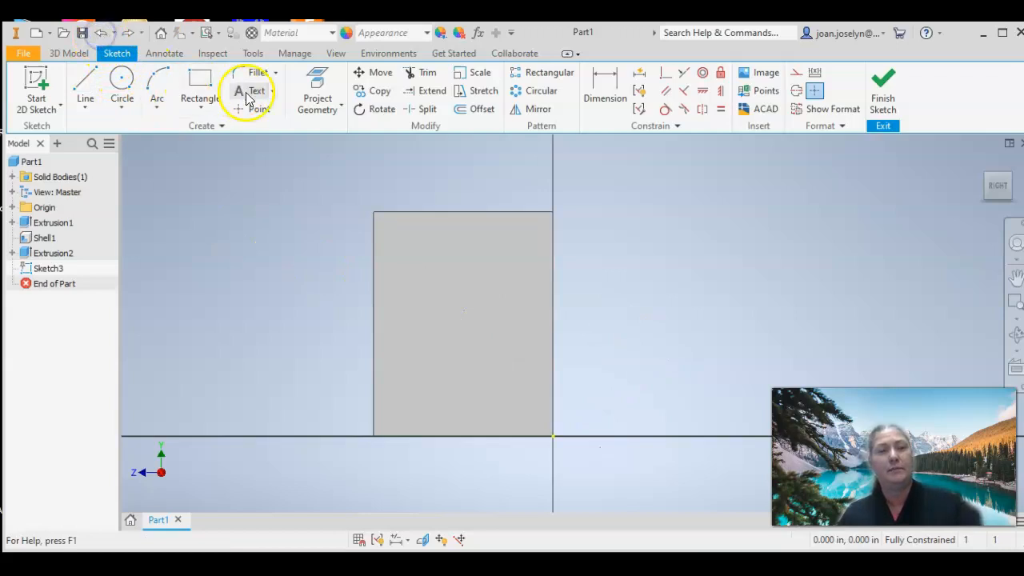
Draw a 0.3 in diameter circle near the middle of the side face, about 2.1 in from the rear edge and 2.46 in above the base
{"action": "left_click", "coordinate": [122, 80]}
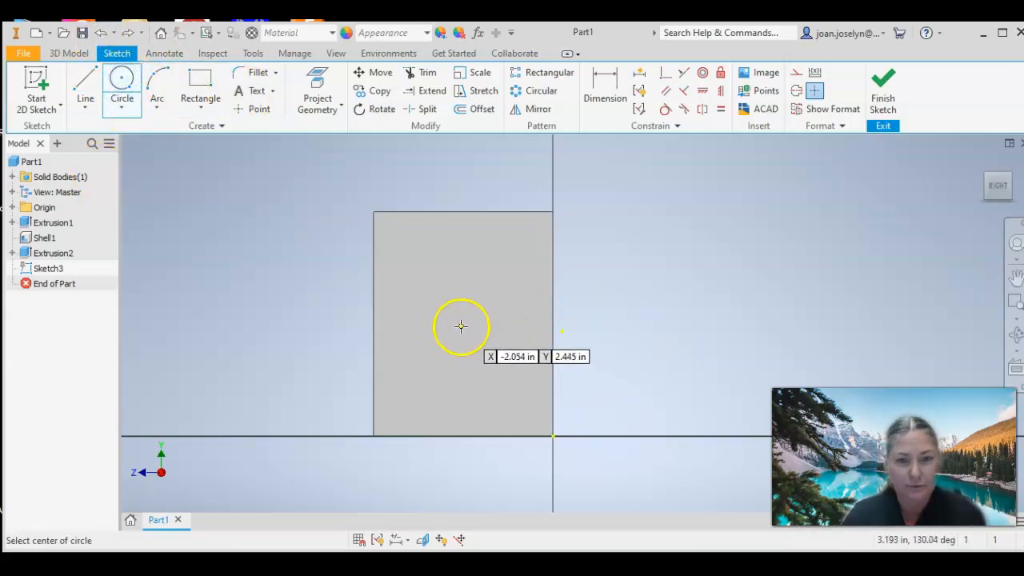
{"action": "scroll", "coordinate": [458, 325], "scroll_direction": "up", "scroll_amount": 1}
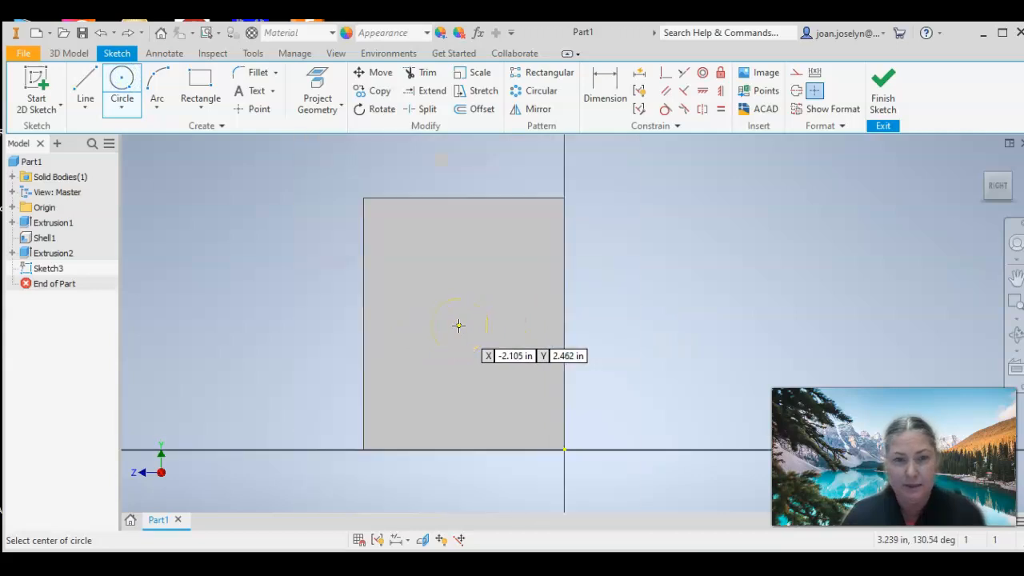
{"action": "left_click", "coordinate": [459, 326]}
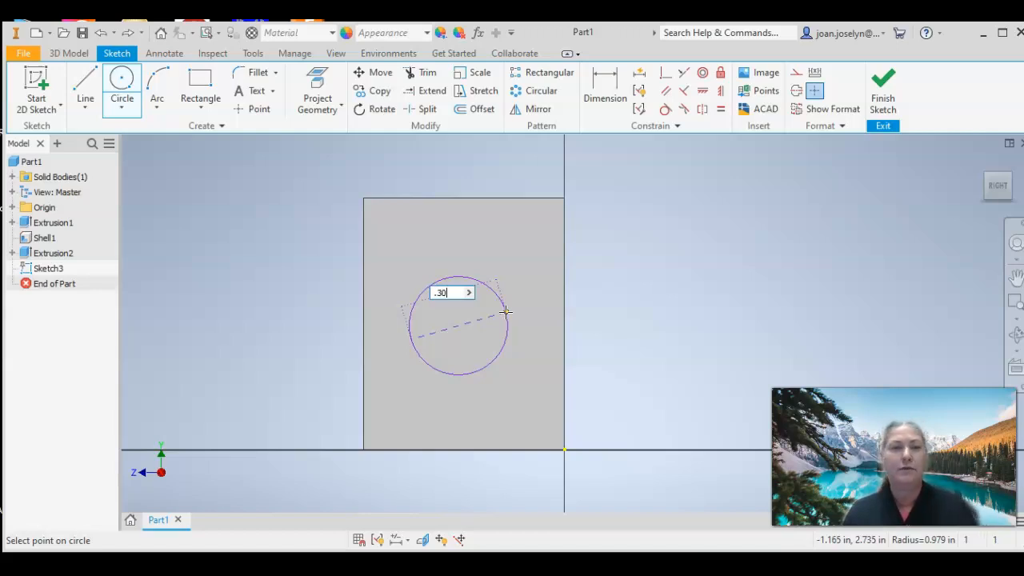
{"action": "key", "text": "Return"}
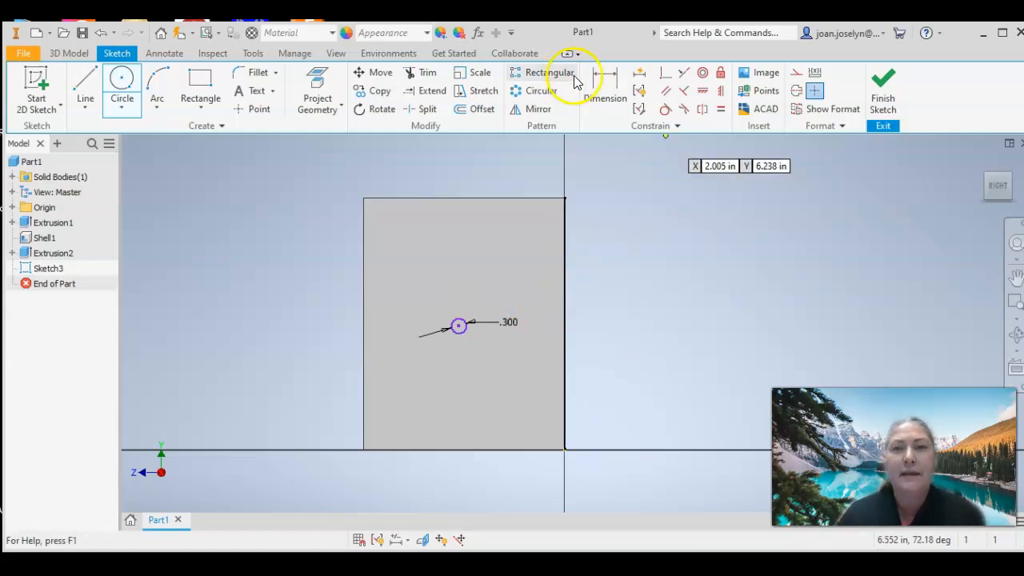
Dimension the circle's centre 2.5 in below the side face's top edge
{"action": "left_click", "coordinate": [607, 88]}
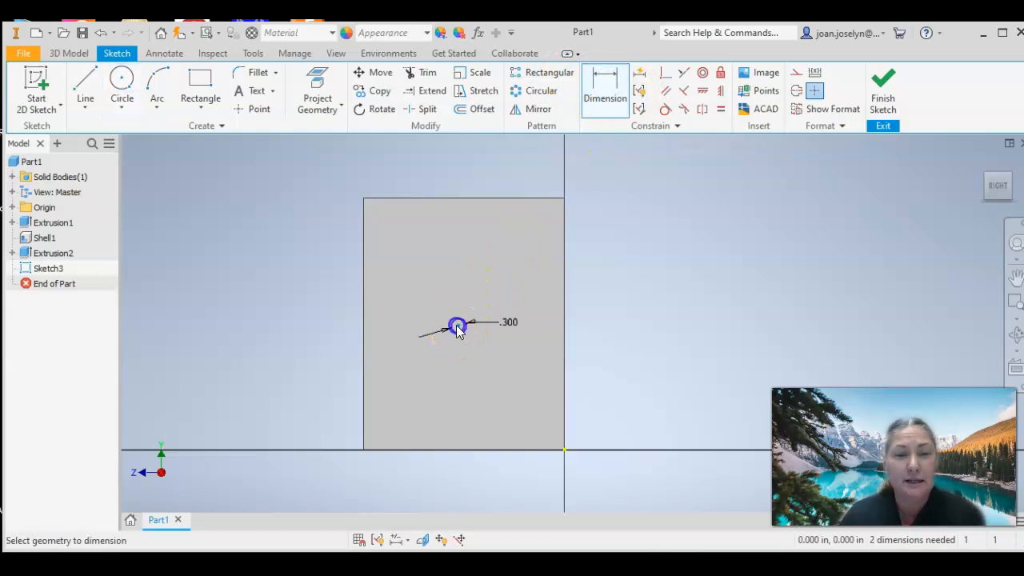
{"action": "left_click", "coordinate": [452, 198]}
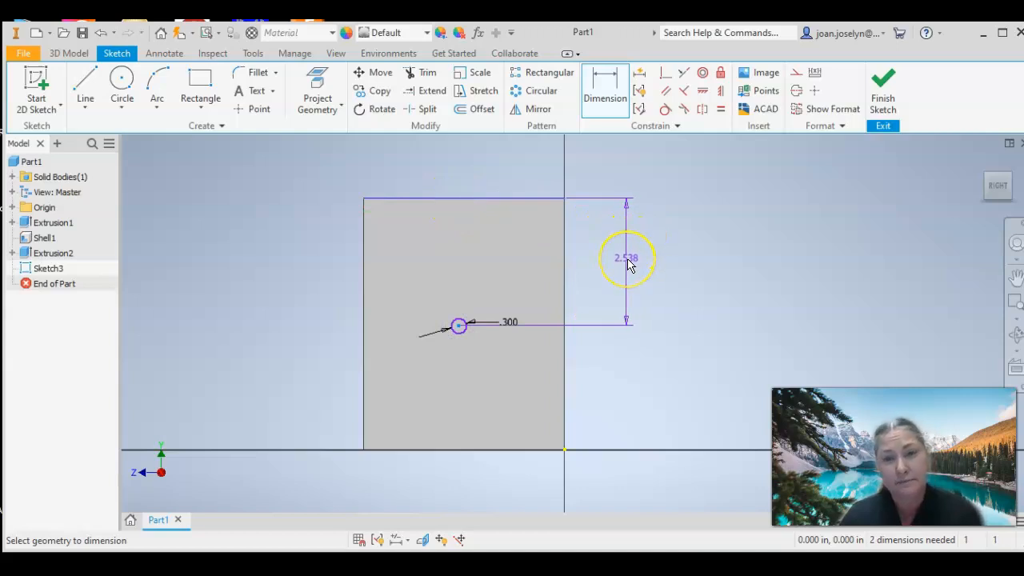
{"action": "left_click", "coordinate": [628, 264]}
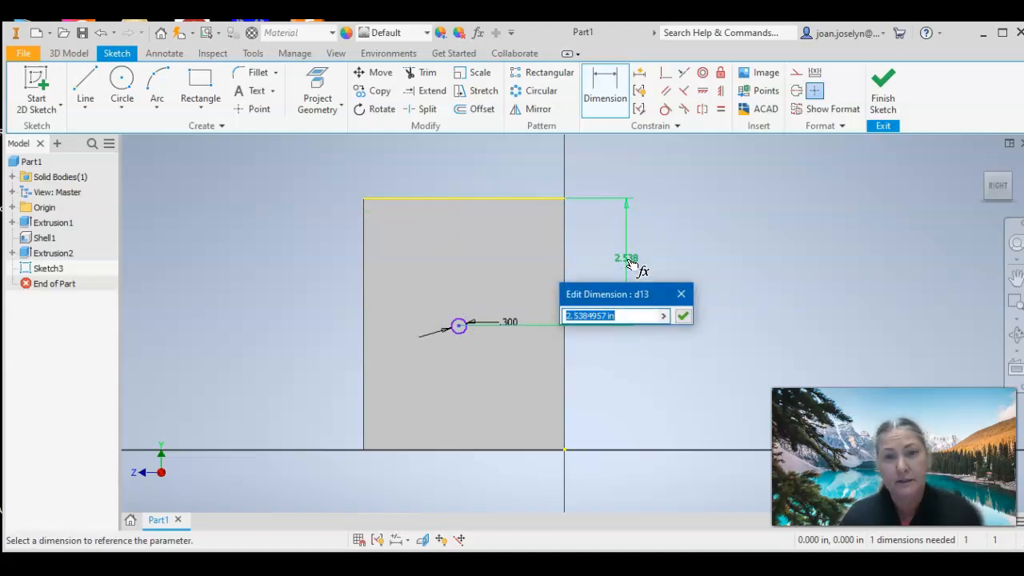
{"action": "type", "text": "2.5"}
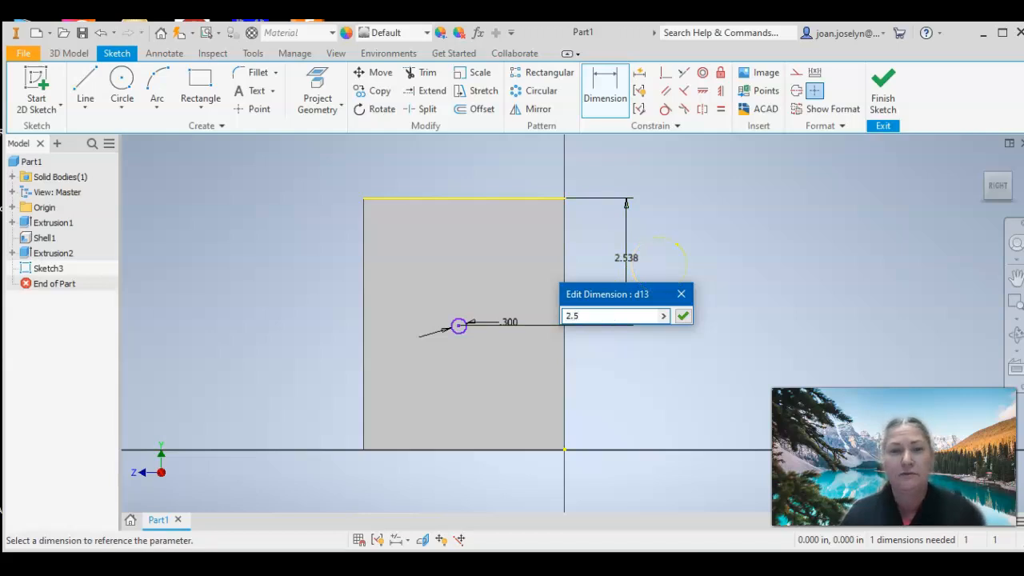
{"action": "key", "text": "Return"}
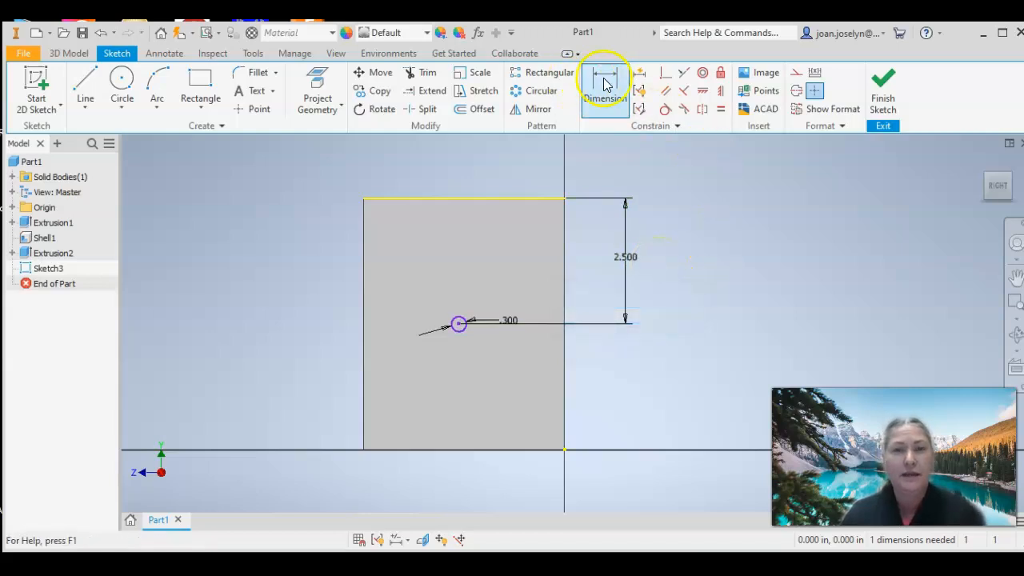
Dimension the circle's centre horizontally 2 in from the side face's rear vertical edge
{"action": "left_click", "coordinate": [596, 109]}
{"action": "left_click", "coordinate": [456, 326]}
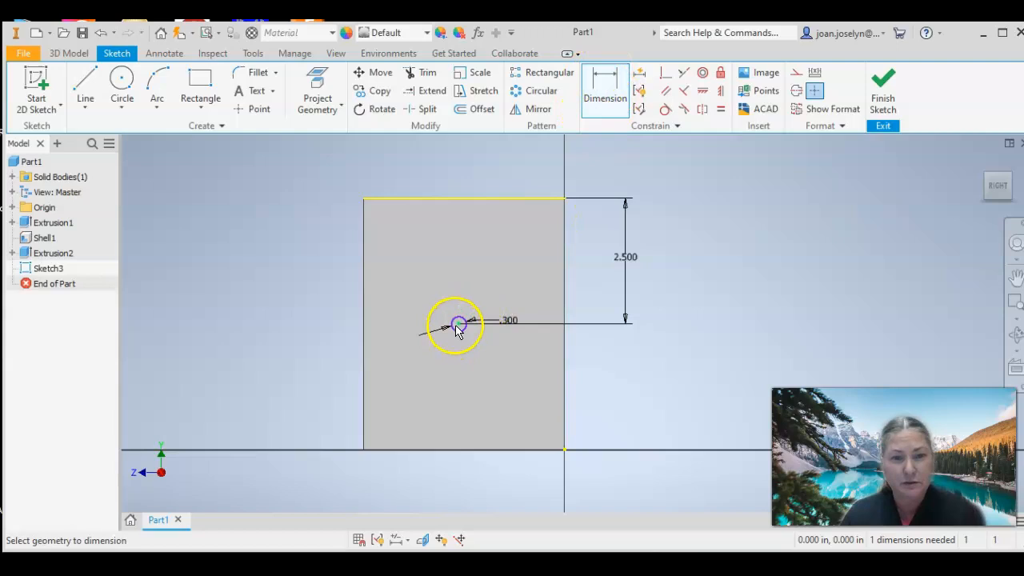
{"action": "left_click", "coordinate": [564, 369]}
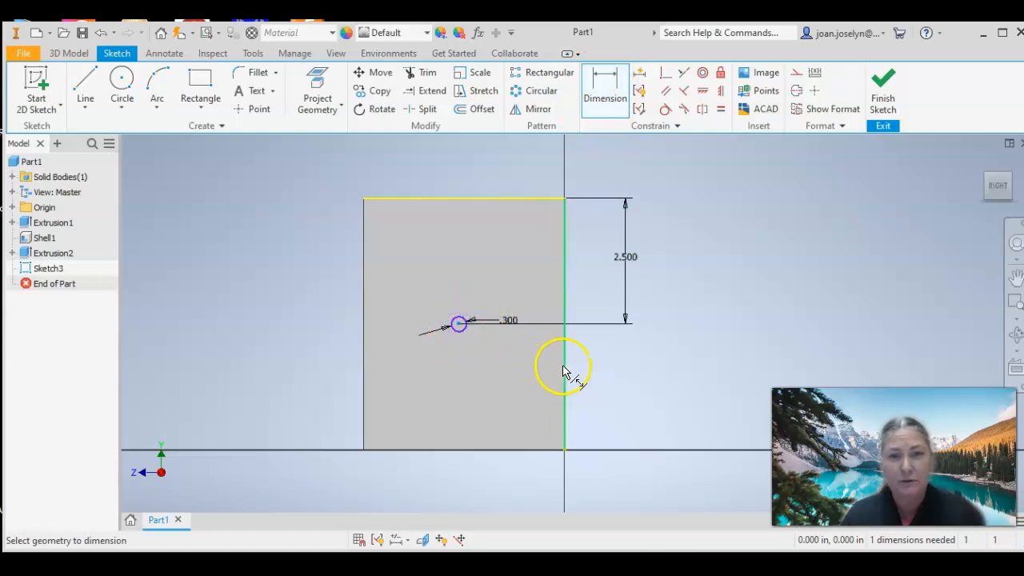
{"action": "left_click", "coordinate": [564, 374]}
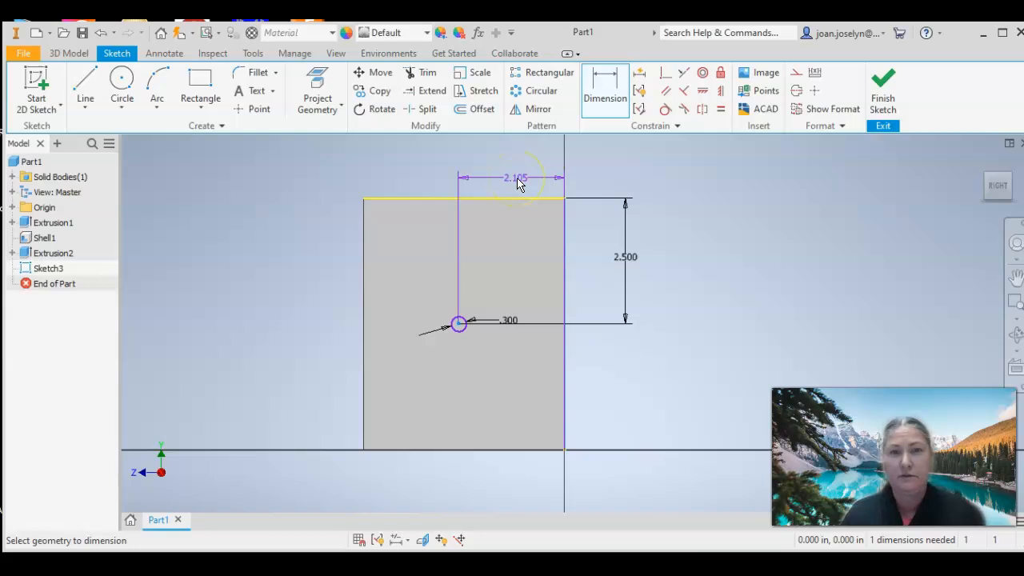
{"action": "left_click", "coordinate": [517, 179]}
{"action": "type", "text": "2"}
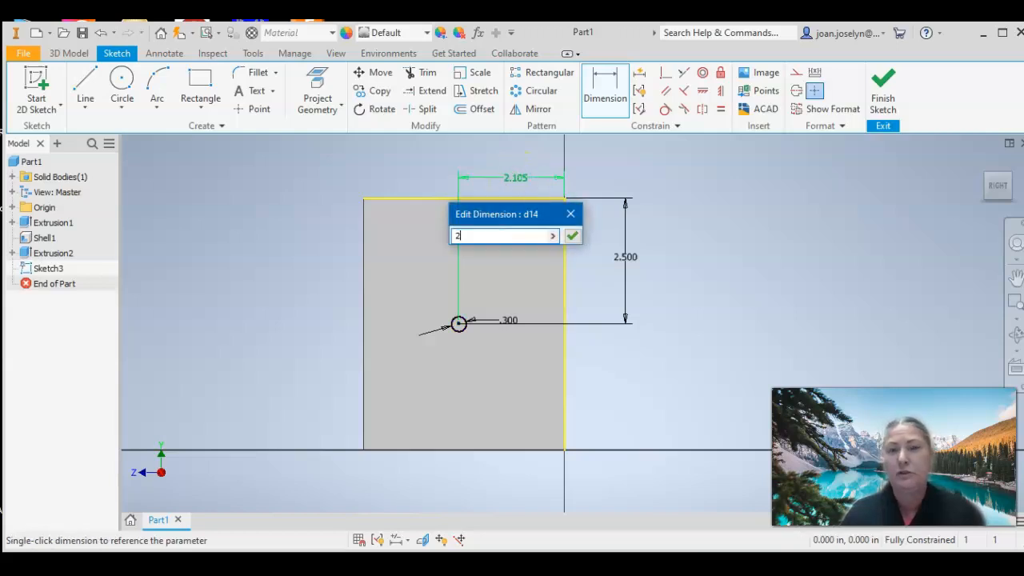
{"action": "key", "text": "Return"}
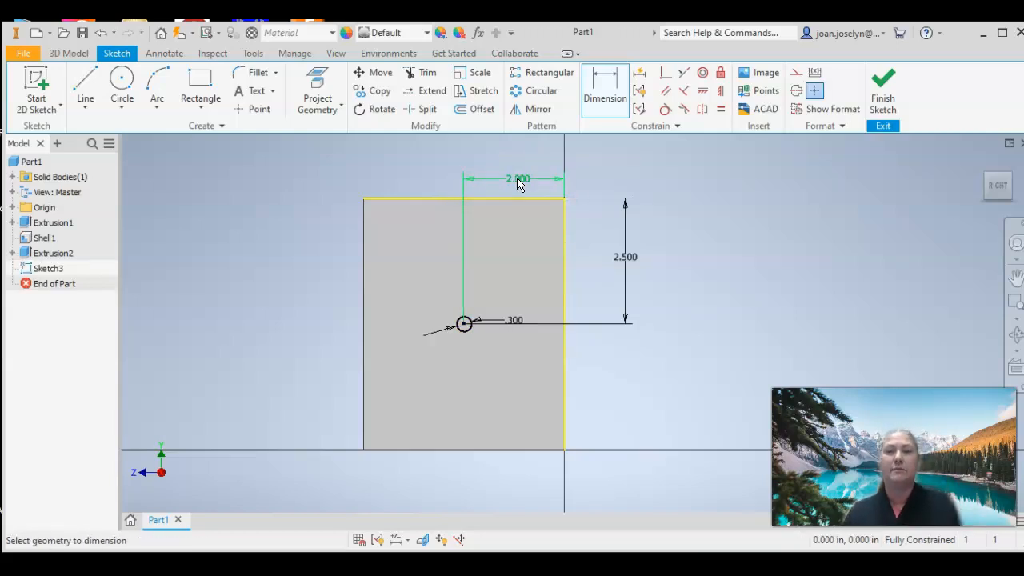
Finish the sketch and extrude the 0.3 in circle 7.0625 in into the box as a cut through both side walls
{"action": "left_click", "coordinate": [883, 90]}
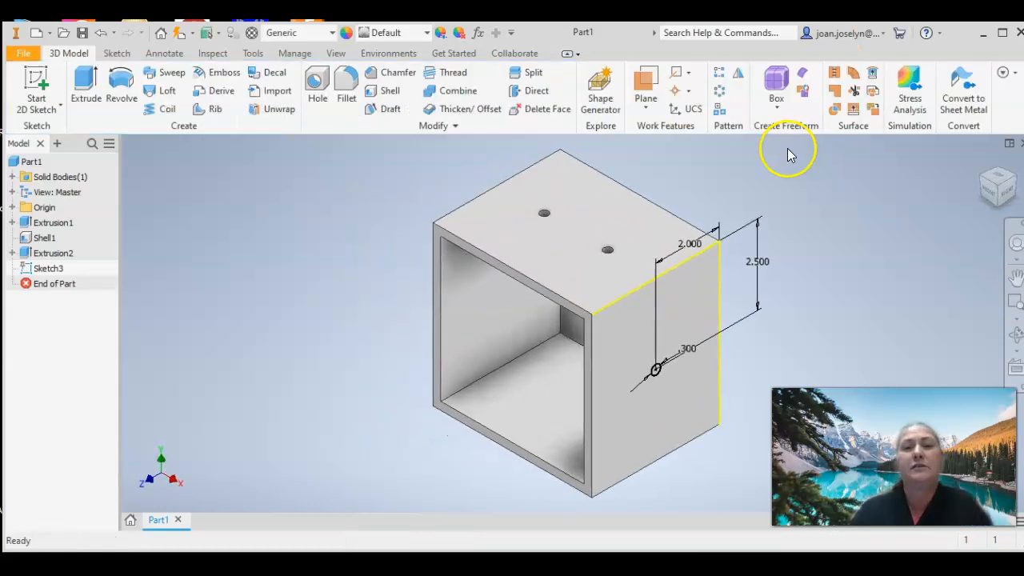
{"action": "left_click", "coordinate": [86, 87]}
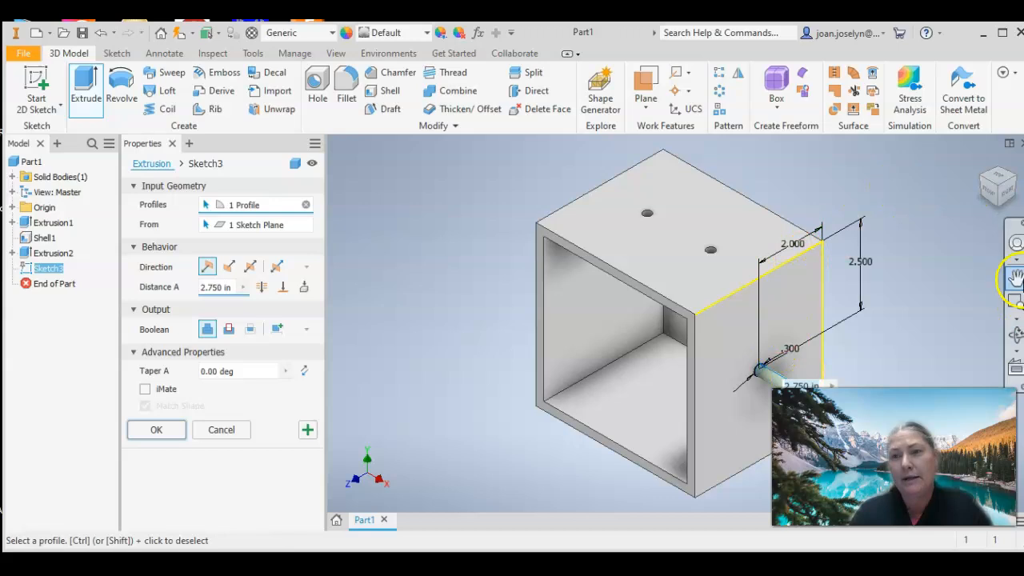
{"action": "left_click", "coordinate": [1017, 278]}
{"action": "left_click_drag", "start_coordinate": [861, 235], "coordinate": [693, 236]}
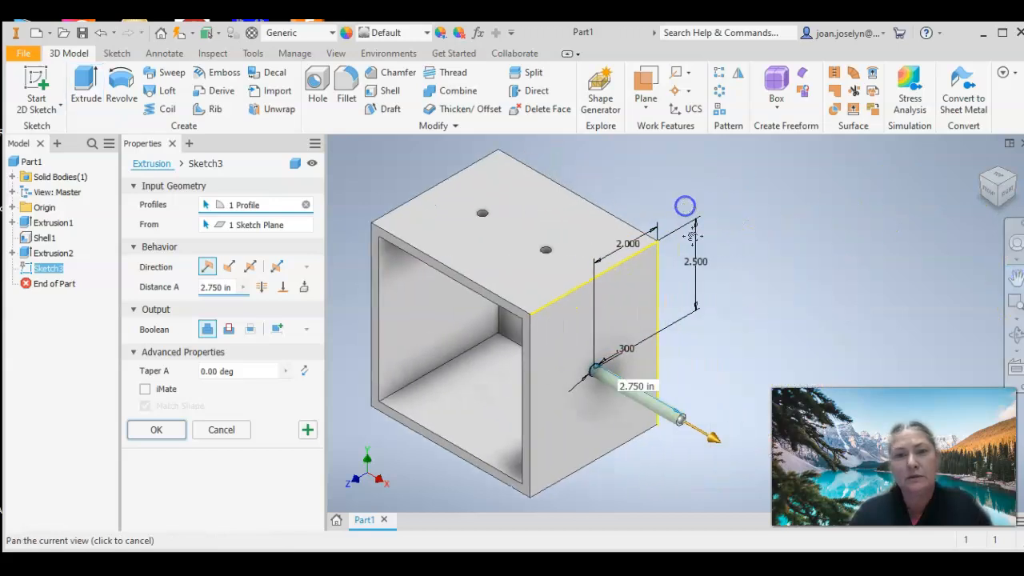
{"action": "key", "text": "Escape"}
{"action": "left_click_drag", "start_coordinate": [718, 445], "coordinate": [388, 293]}
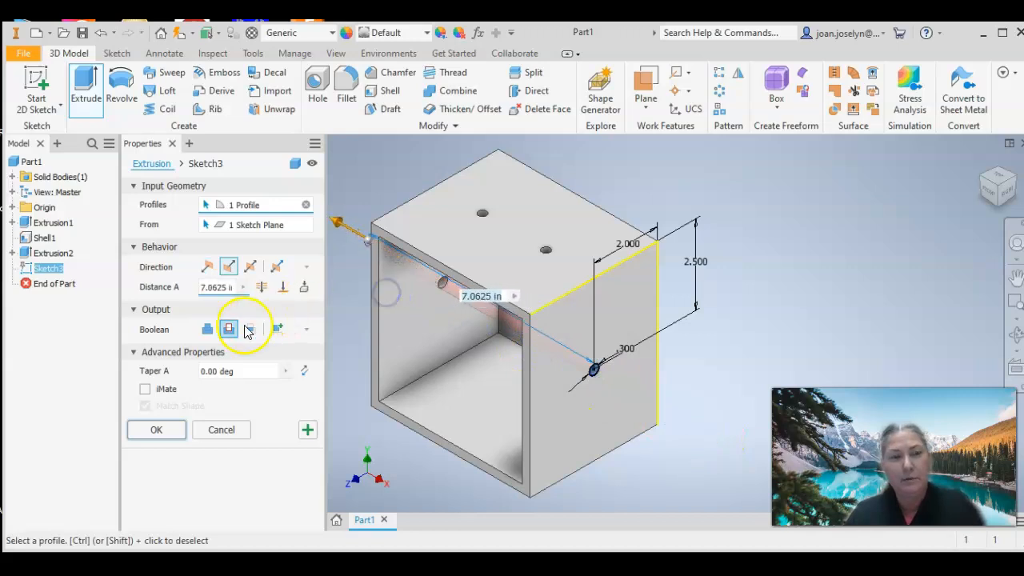
{"action": "left_click", "coordinate": [204, 333]}
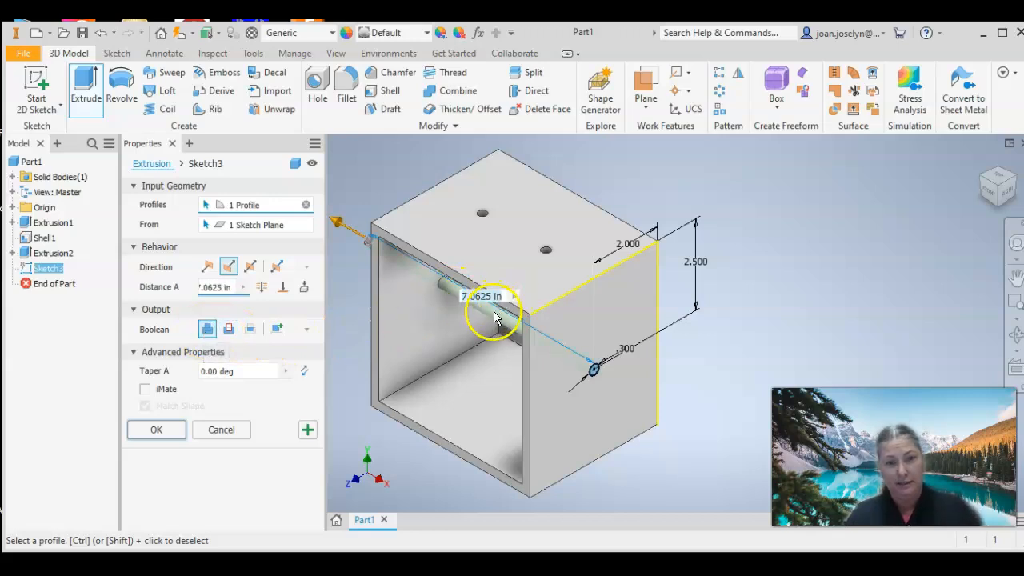
{"action": "left_click", "coordinate": [229, 330]}
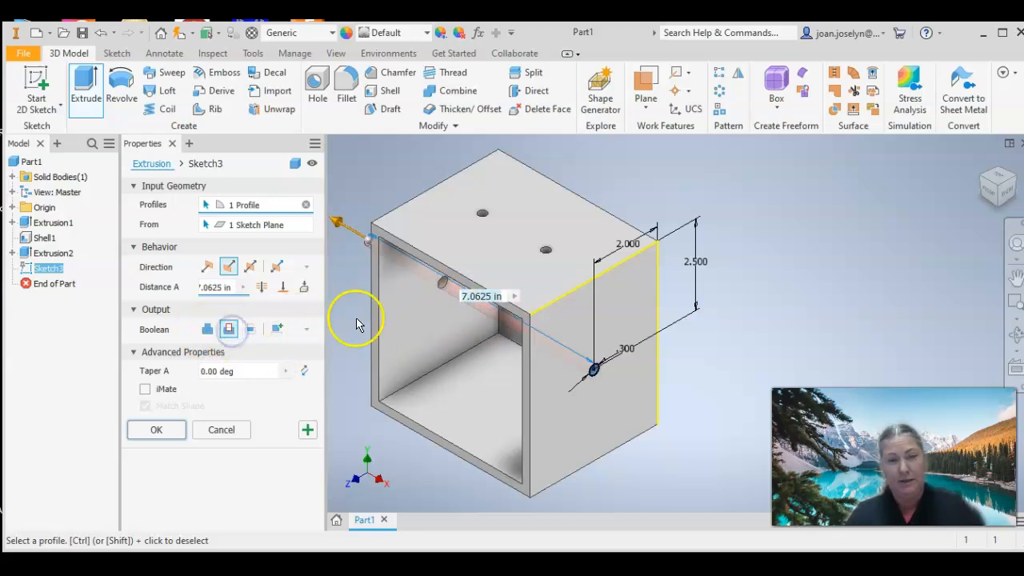
{"action": "left_click", "coordinate": [156, 431]}
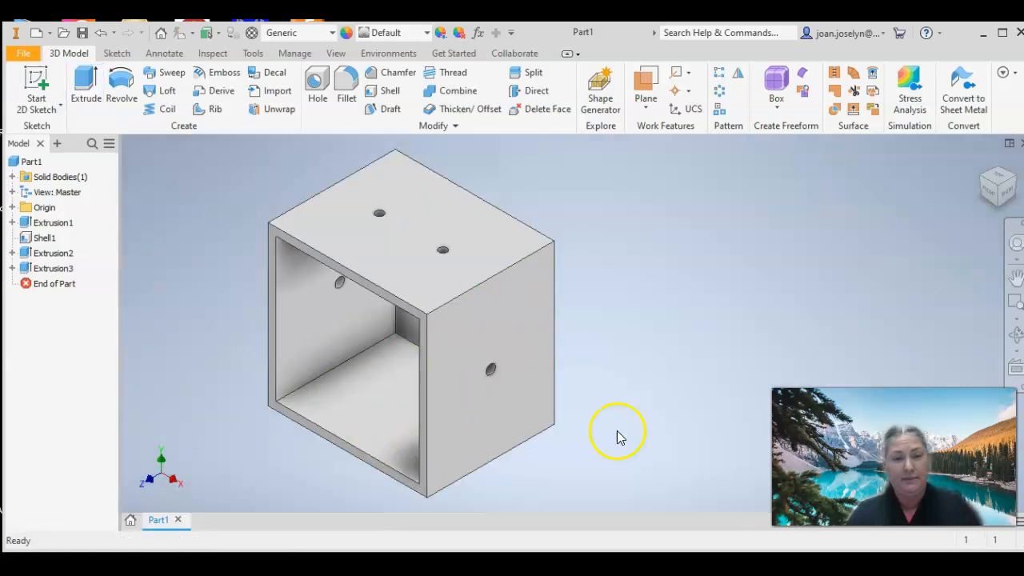
Select the whole box and adjust its appearance to blue, RGB 25, 0, 255
{"action": "scroll", "coordinate": [637, 370], "scroll_direction": "down", "scroll_amount": 3}
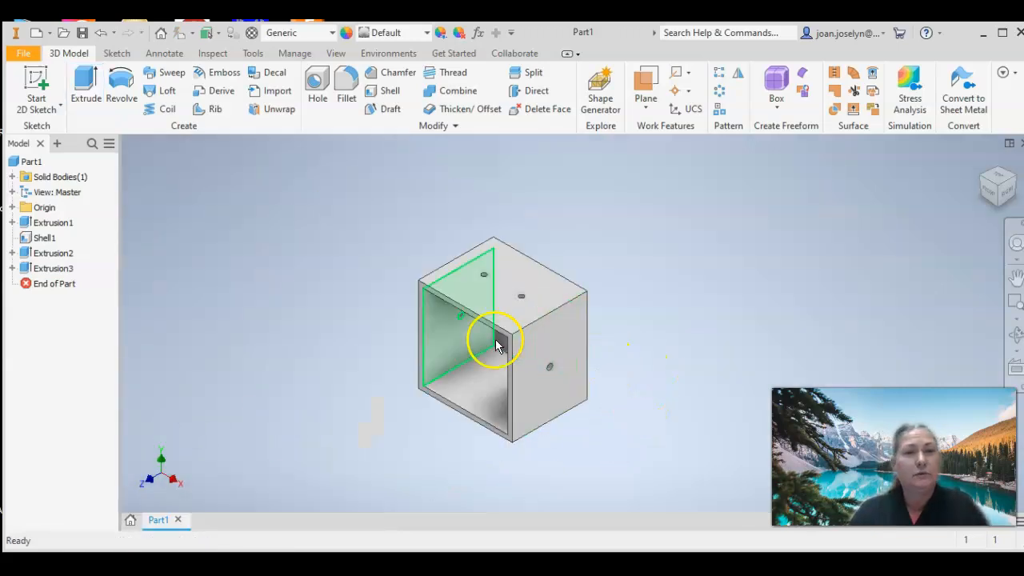
{"action": "left_click_drag", "start_coordinate": [320, 191], "coordinate": [814, 509]}
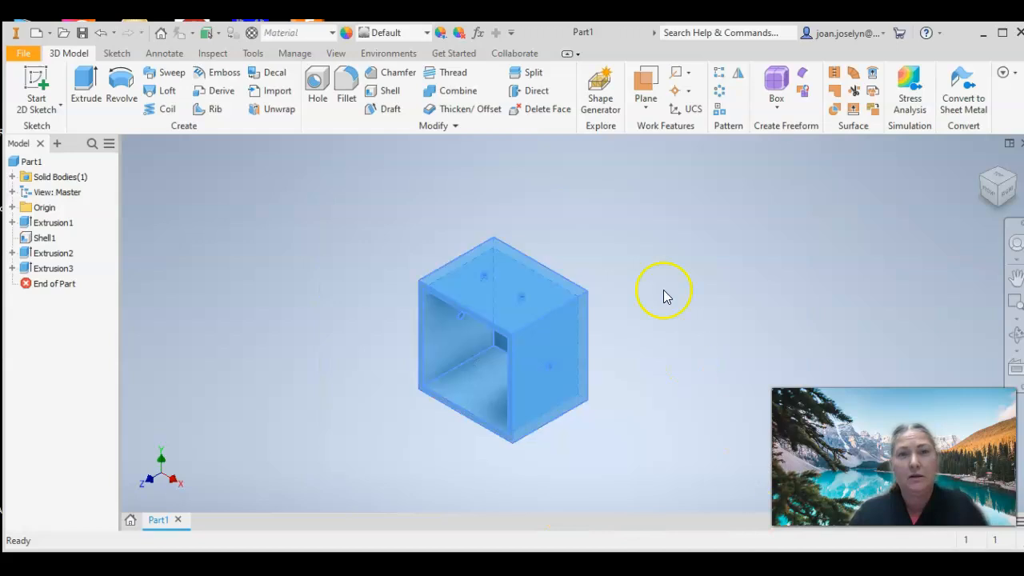
{"action": "left_click", "coordinate": [442, 35]}
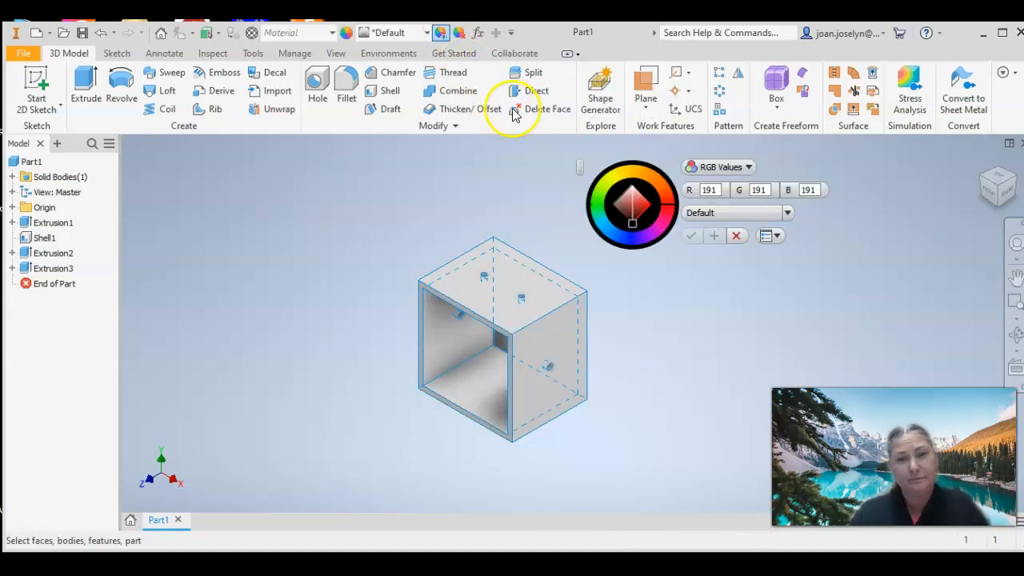
{"action": "left_click", "coordinate": [638, 238]}
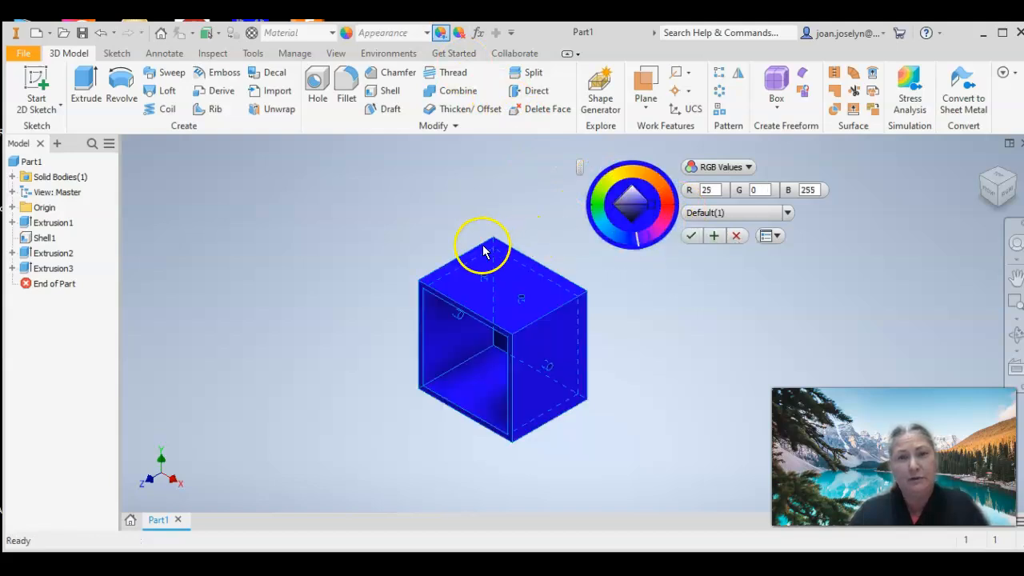
{"action": "left_click", "coordinate": [692, 236]}
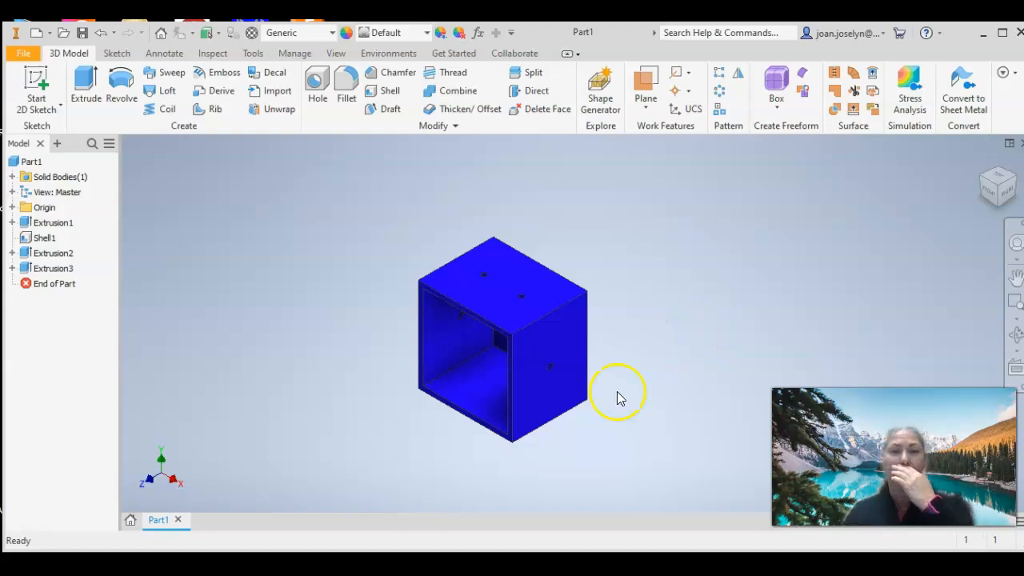